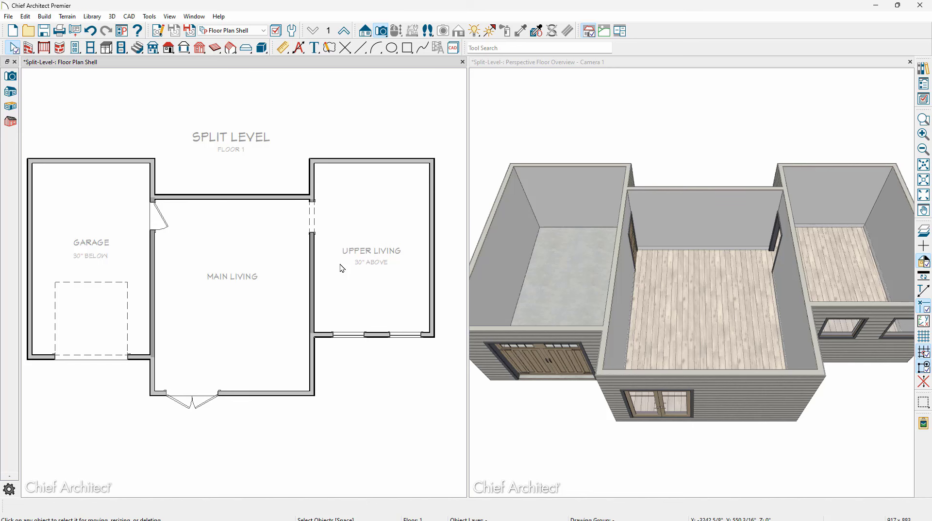
Set the garage floor to -30" and keep a 121 1/8" rough ceiling, for a 91 1/8" ceiling.
{"action": "double_click", "coordinate": [130, 270]}
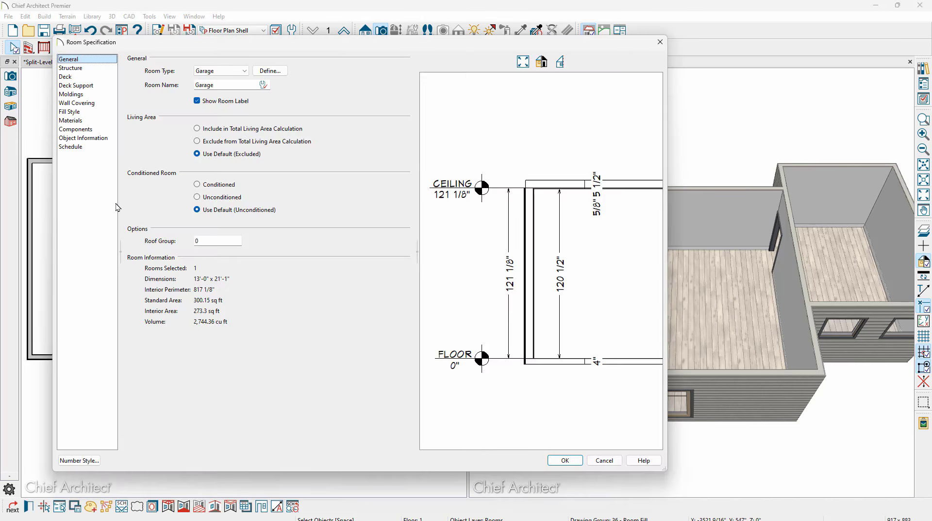
{"action": "left_click", "coordinate": [78, 68]}
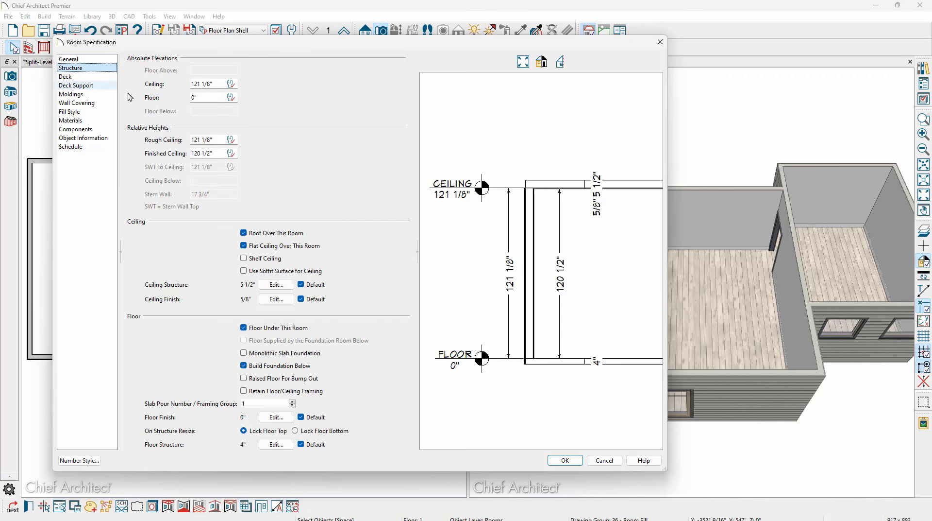
{"action": "left_click", "coordinate": [192, 99]}
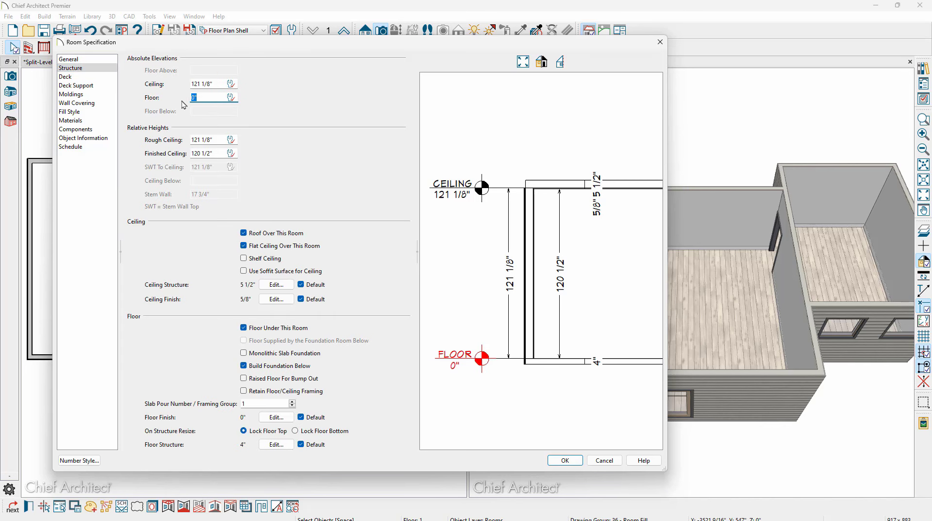
{"action": "type", "text": "-30"}
{"action": "left_click", "coordinate": [219, 140]}
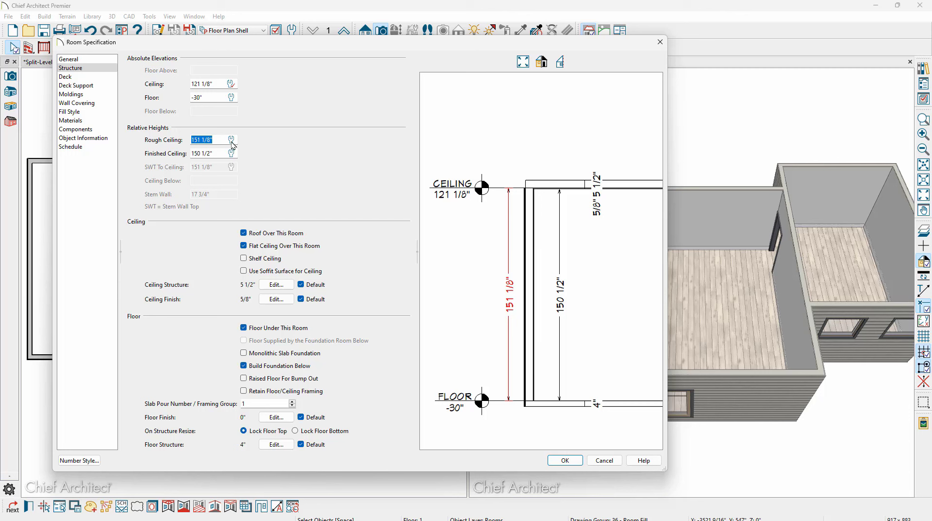
{"action": "left_click", "coordinate": [231, 140]}
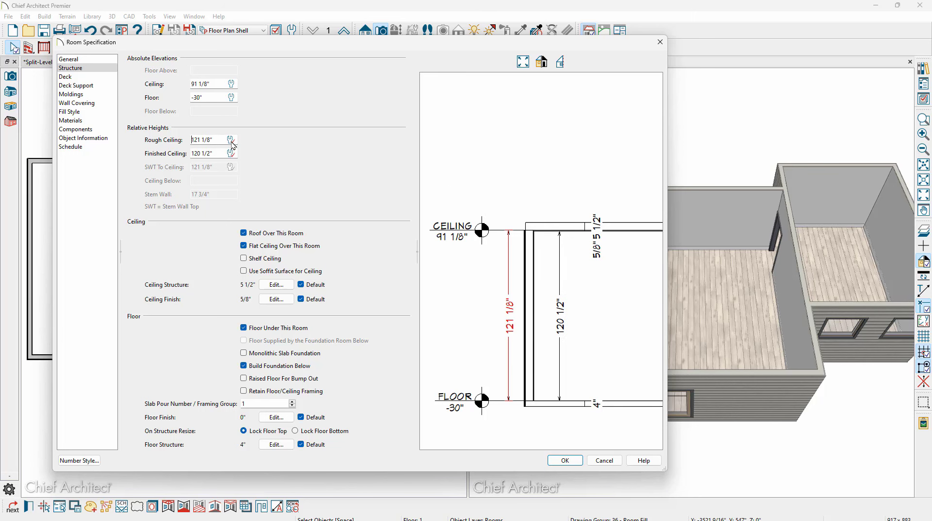
{"action": "left_click", "coordinate": [564, 459]}
Maximize the 3D overview, then orbit and pan around the house to see the lowered garage.
{"action": "double_click", "coordinate": [581, 63]}
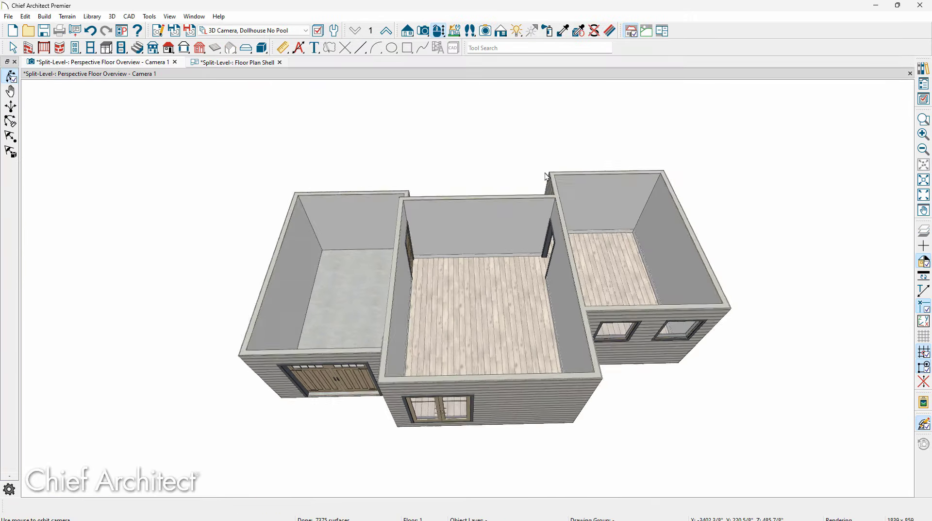
{"action": "key", "text": "Left"}
{"action": "key", "text": "Left"}
{"action": "key", "text": "Left"}
{"action": "key", "text": "Left"}
{"action": "key", "text": "Left"}
{"action": "key", "text": "Left"}
{"action": "key", "text": "Left"}
{"action": "key", "text": "Left"}
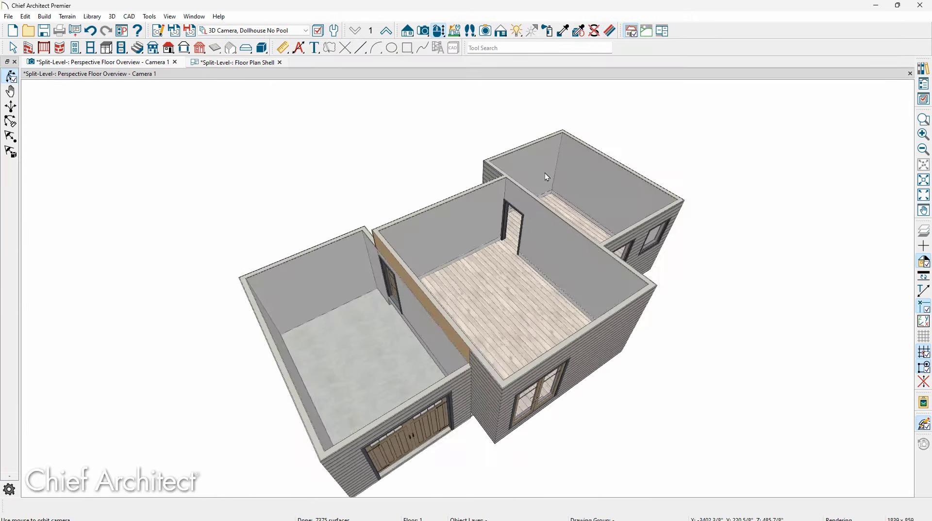
{"action": "key", "text": "Left"}
{"action": "key", "text": "Left"}
{"action": "key", "text": "Left"}
{"action": "key", "text": "Left"}
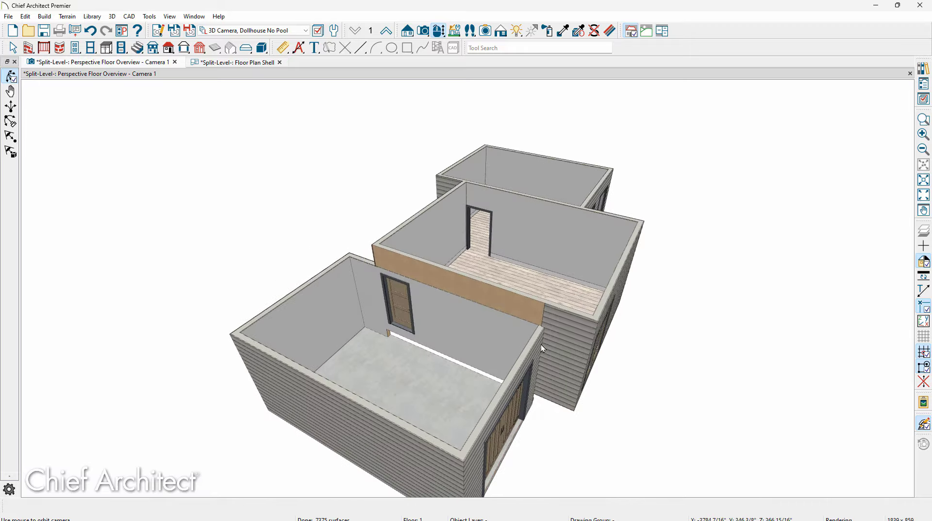
{"action": "middle_click_drag", "start_coordinate": [541, 344], "coordinate": [513, 231]}
{"action": "left_click_drag", "start_coordinate": [513, 230], "coordinate": [541, 234]}
{"action": "key", "text": "space"}
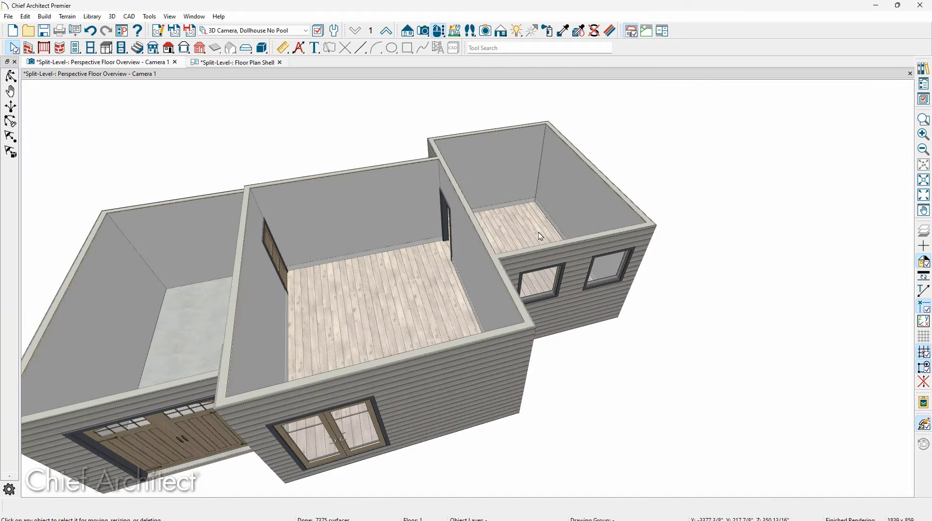
Raise the upper living room floor to 30" and reset its rough ceiling to 121 1/8".
{"action": "double_click", "coordinate": [541, 237]}
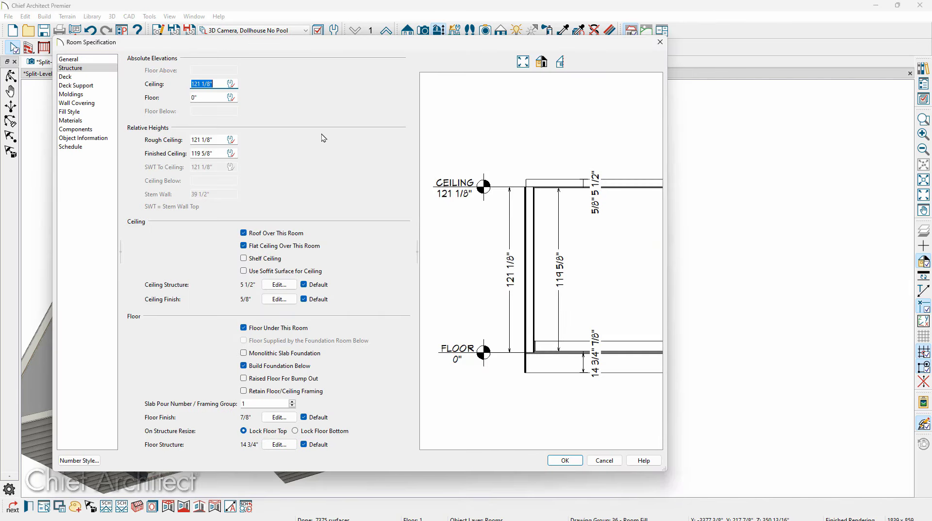
{"action": "left_click", "coordinate": [197, 97]}
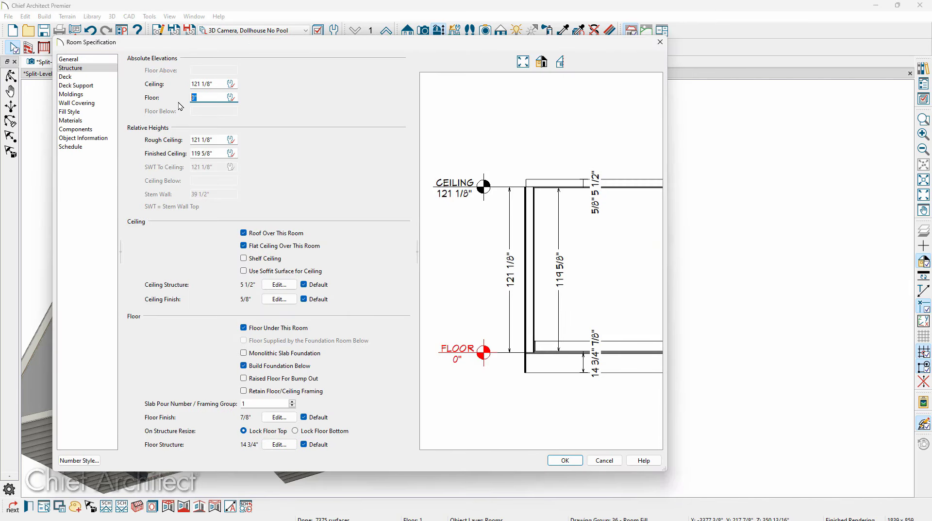
{"action": "type", "text": "30"}
{"action": "left_click", "coordinate": [219, 140]}
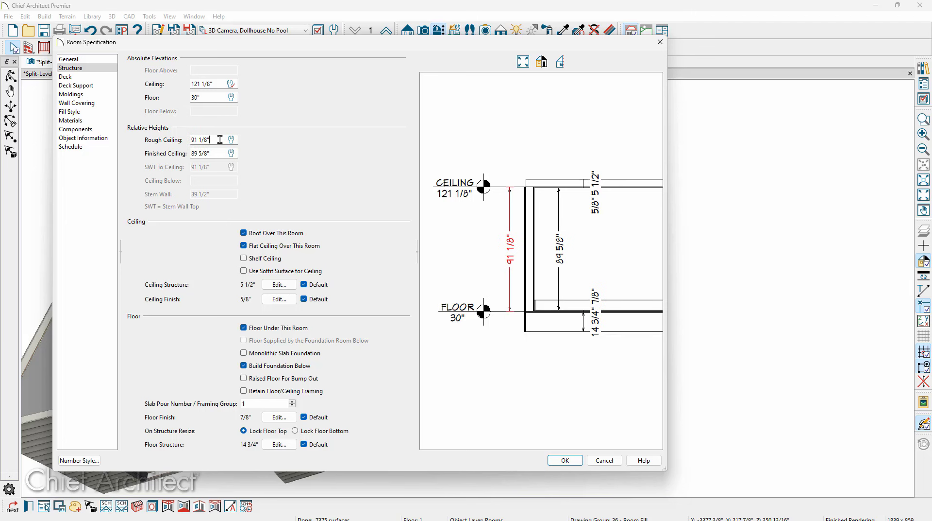
{"action": "left_click", "coordinate": [232, 140]}
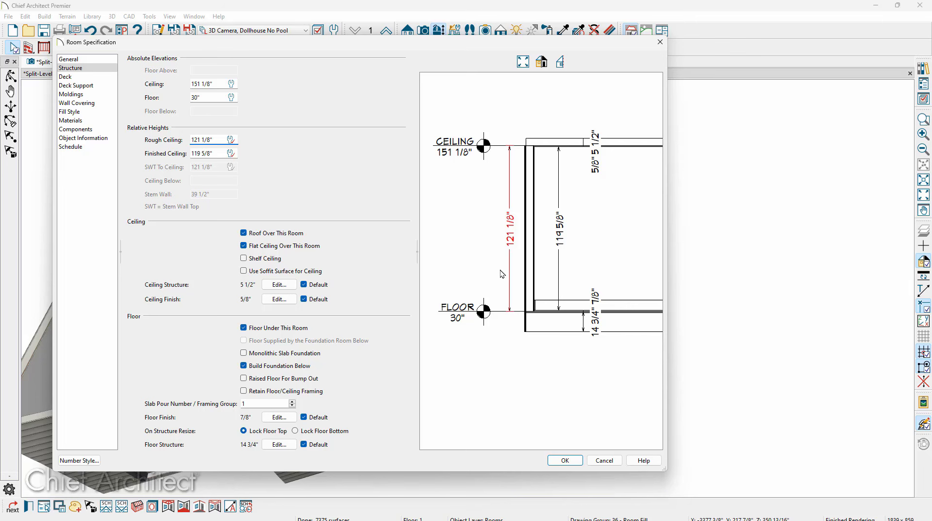
{"action": "left_click", "coordinate": [566, 460]}
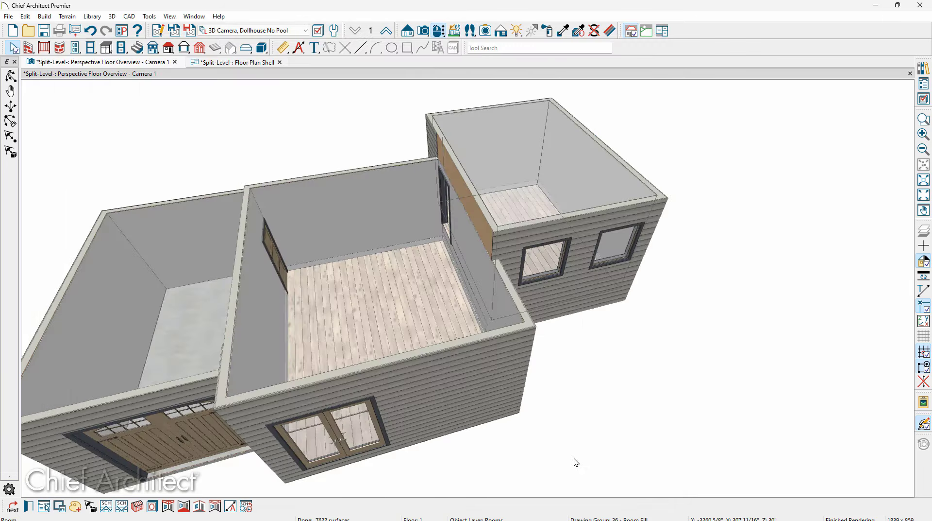
{"action": "scroll", "coordinate": [557, 370], "scroll_direction": "down", "scroll_amount": 3}
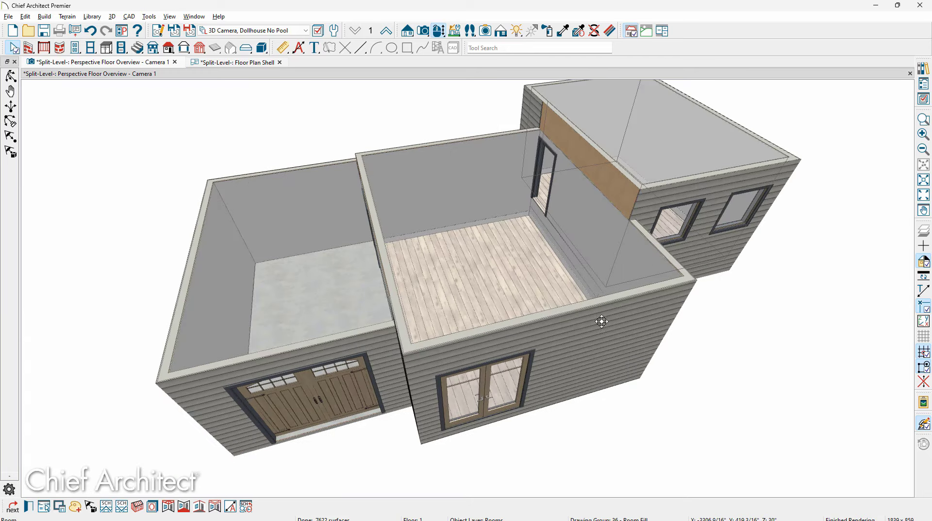
{"action": "key", "text": "Left"}
{"action": "key", "text": "Left"}
{"action": "key", "text": "Left"}
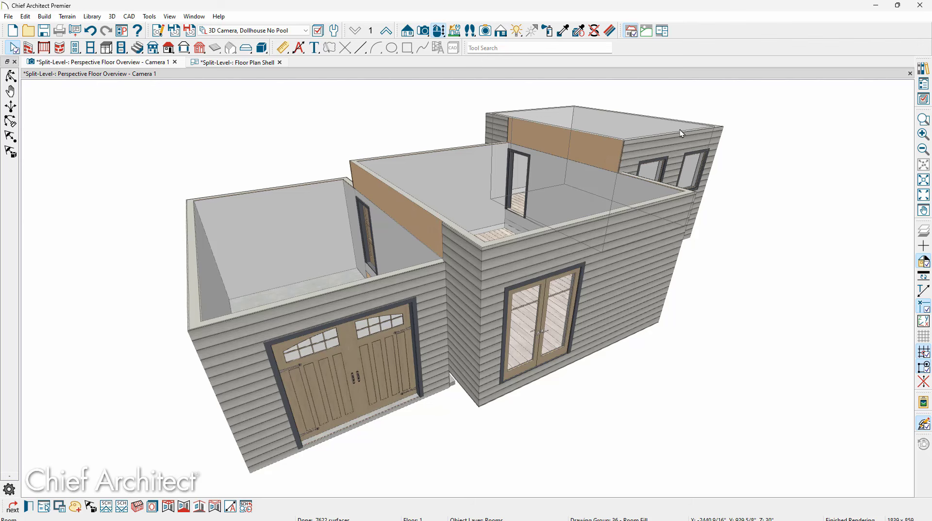
{"action": "scroll", "coordinate": [754, 183], "scroll_direction": "up", "scroll_amount": 5}
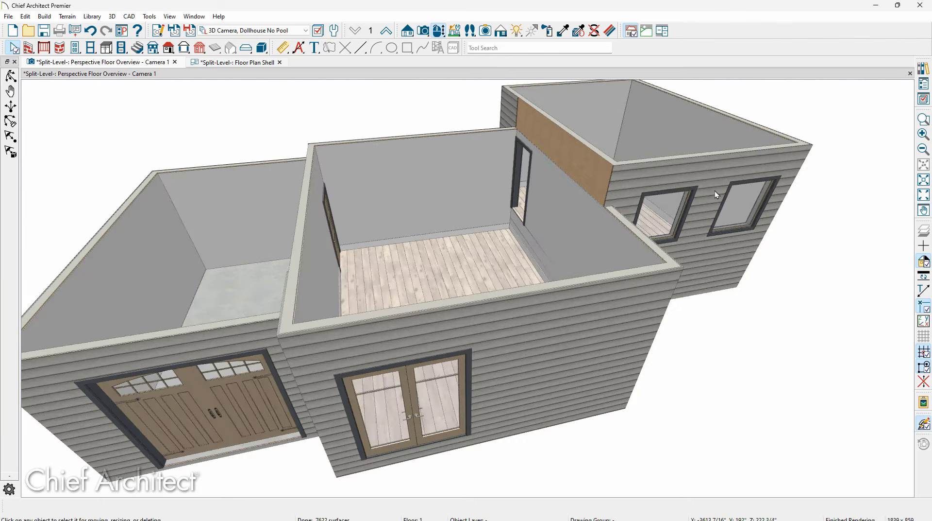
{"action": "scroll", "coordinate": [714, 190], "scroll_direction": "down", "scroll_amount": 2}
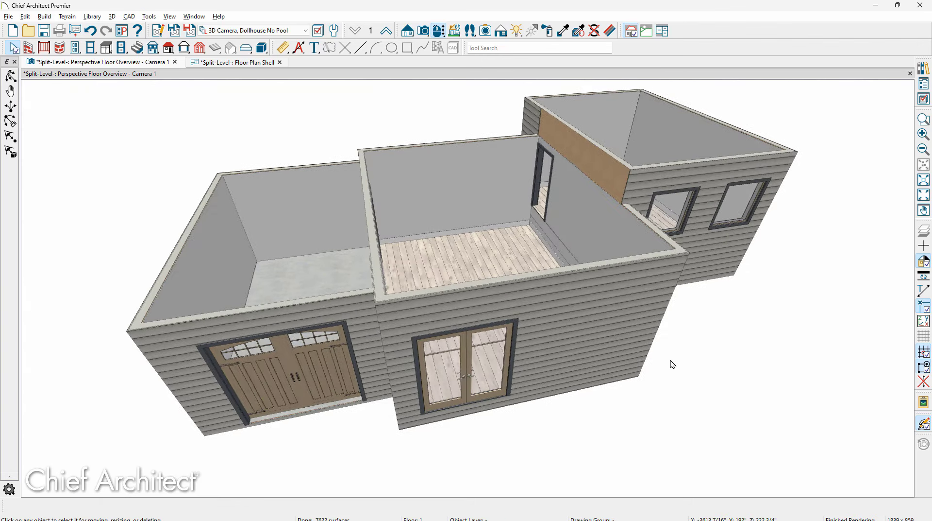
{"action": "middle_click_drag", "start_coordinate": [674, 362], "coordinate": [689, 343]}
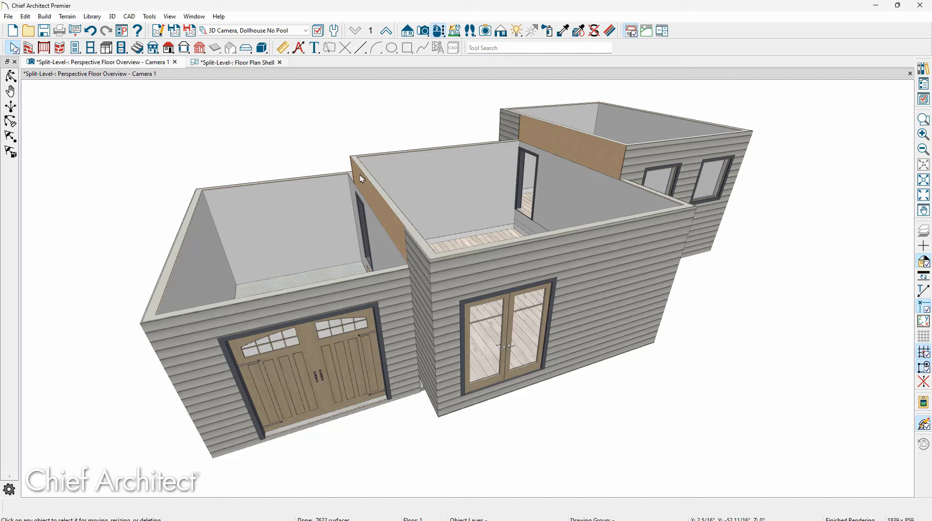
Build a foundation floor derived from floor 1, accepting the default foundation settings.
{"action": "left_click", "coordinate": [44, 17]}
{"action": "mouse_move", "coordinate": [73, 81]}
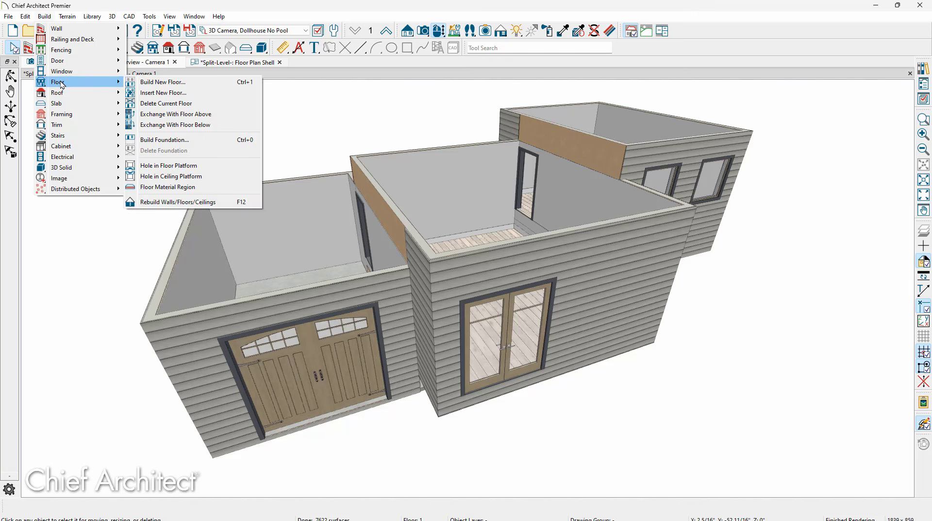
{"action": "left_click", "coordinate": [203, 139]}
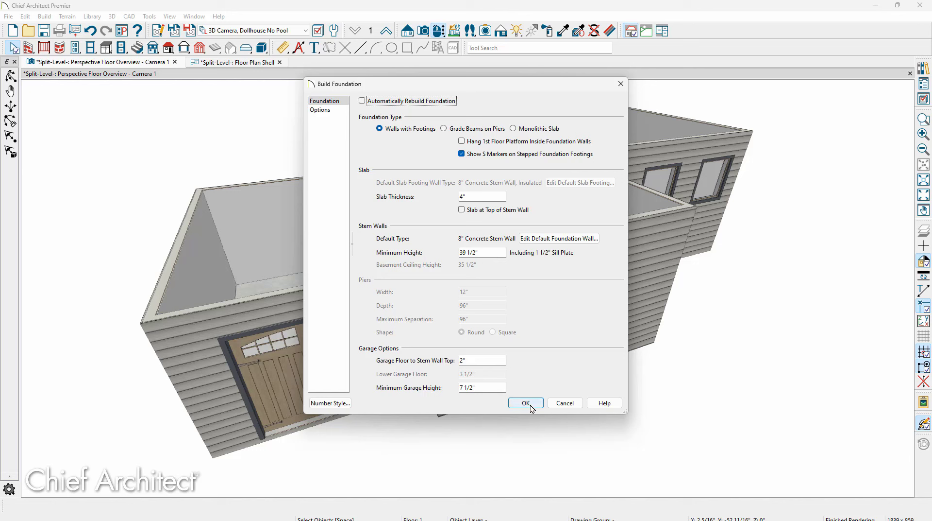
{"action": "left_click", "coordinate": [524, 403]}
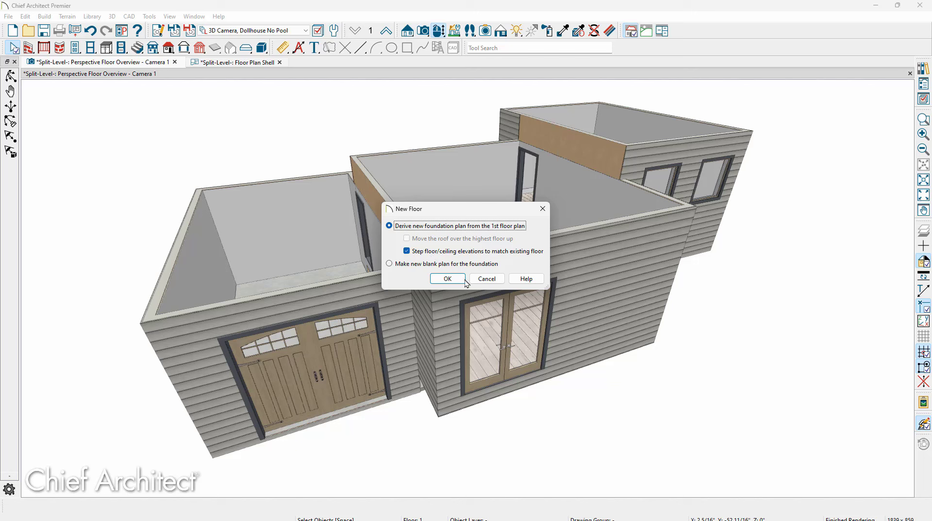
{"action": "left_click", "coordinate": [448, 279]}
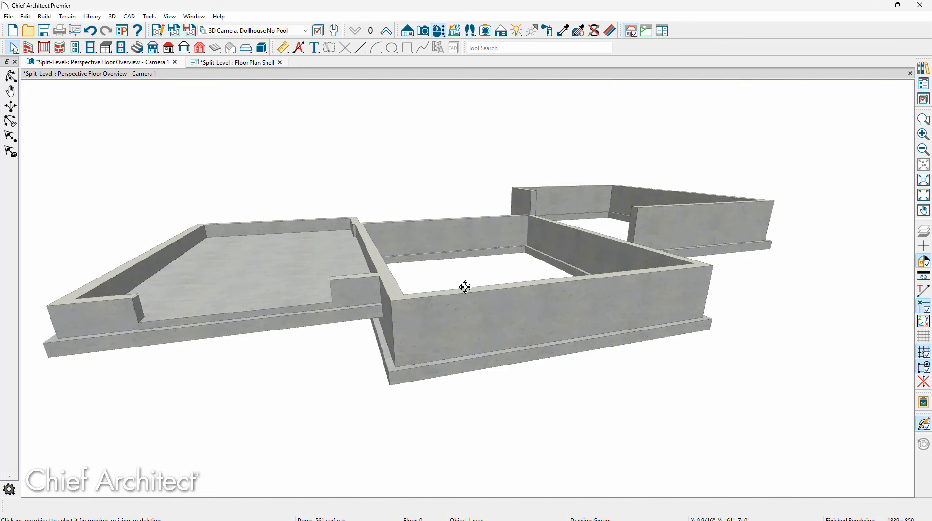
{"action": "scroll", "coordinate": [585, 335], "scroll_direction": "up", "scroll_amount": 3}
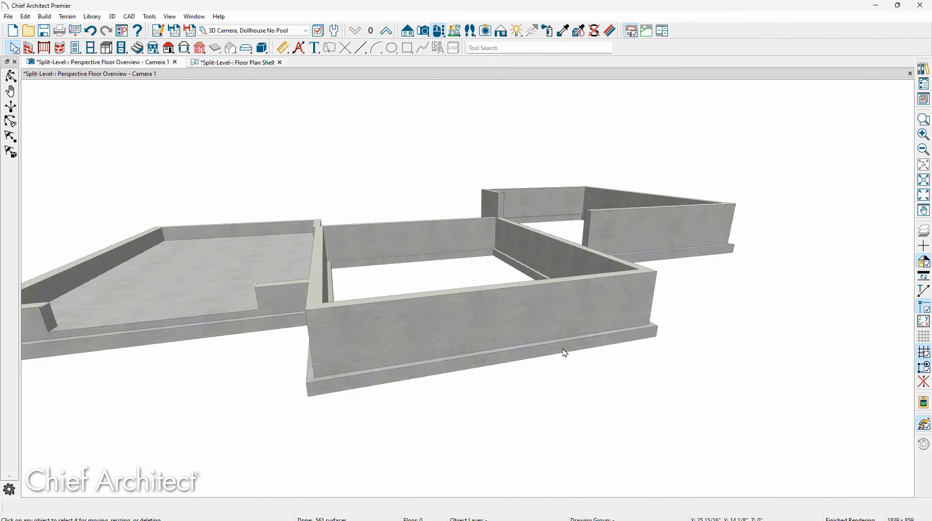
From floor 1, build the stem-wall foundation with default settings and view it in 3D.
{"action": "key", "text": "Page_Up"}
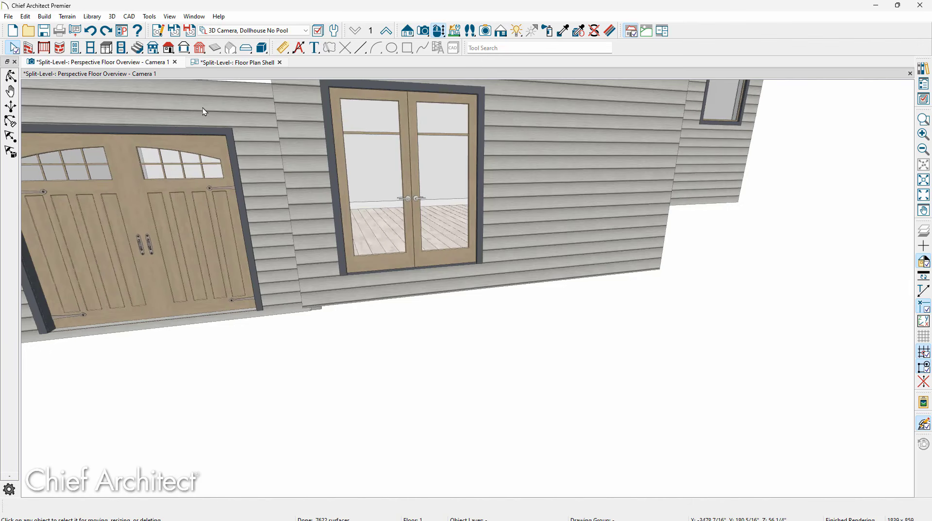
{"action": "left_click", "coordinate": [45, 16]}
{"action": "mouse_move", "coordinate": [87, 81]}
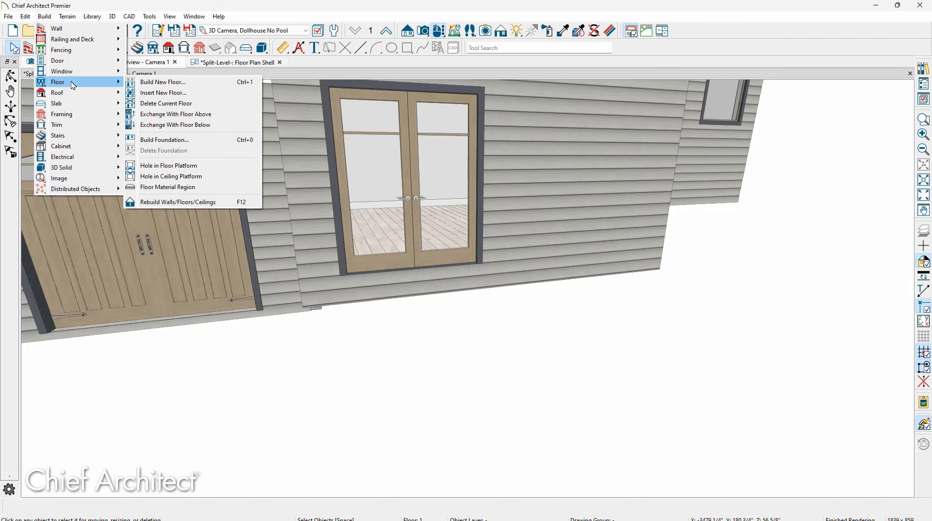
{"action": "left_click", "coordinate": [172, 140]}
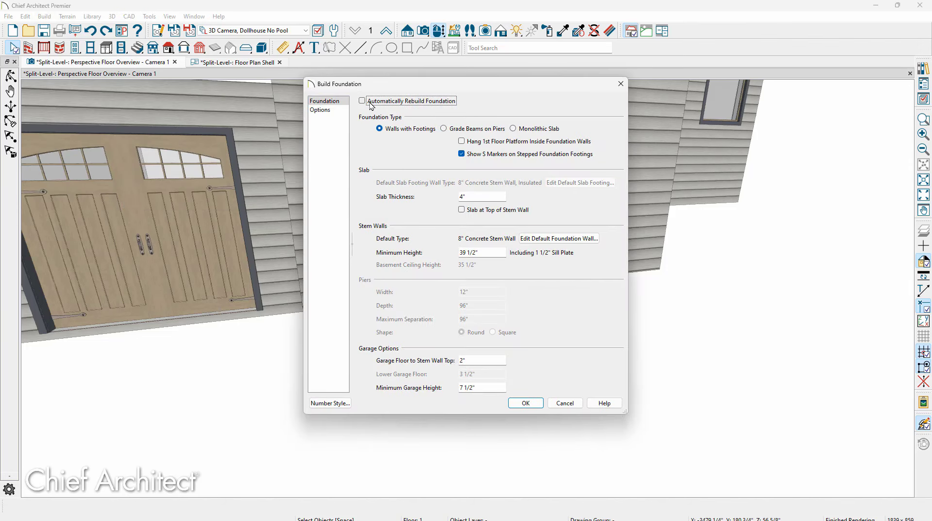
{"action": "left_click", "coordinate": [519, 405]}
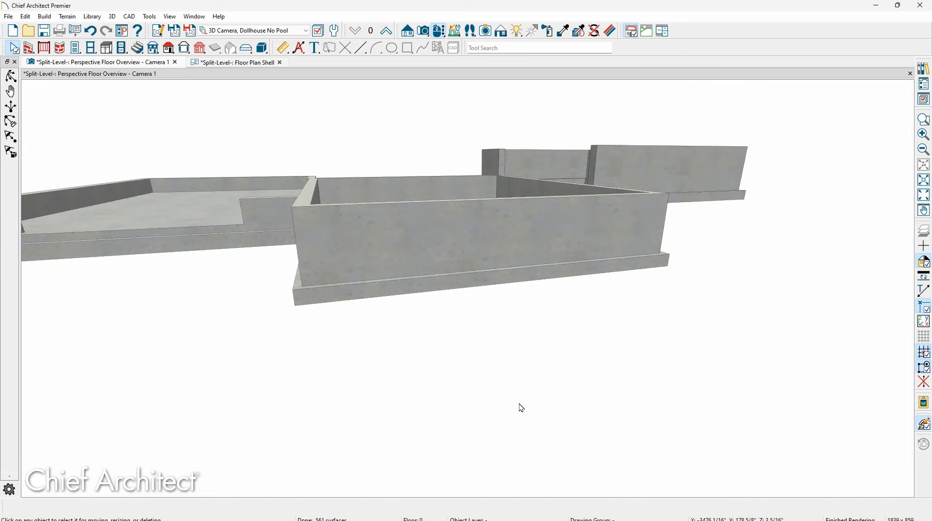
{"action": "middle_click_drag", "start_coordinate": [628, 293], "coordinate": [603, 305]}
{"action": "scroll", "coordinate": [602, 308], "scroll_direction": "up", "scroll_amount": 2}
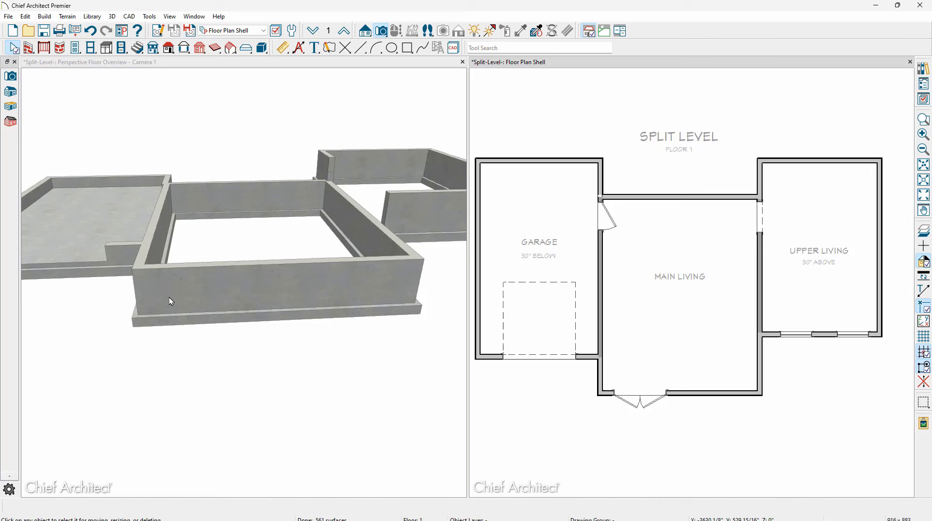
Pan and orbit the 3D view to inspect the foundation and the lower garage slab.
{"action": "middle_click_drag", "start_coordinate": [127, 291], "coordinate": [217, 293]}
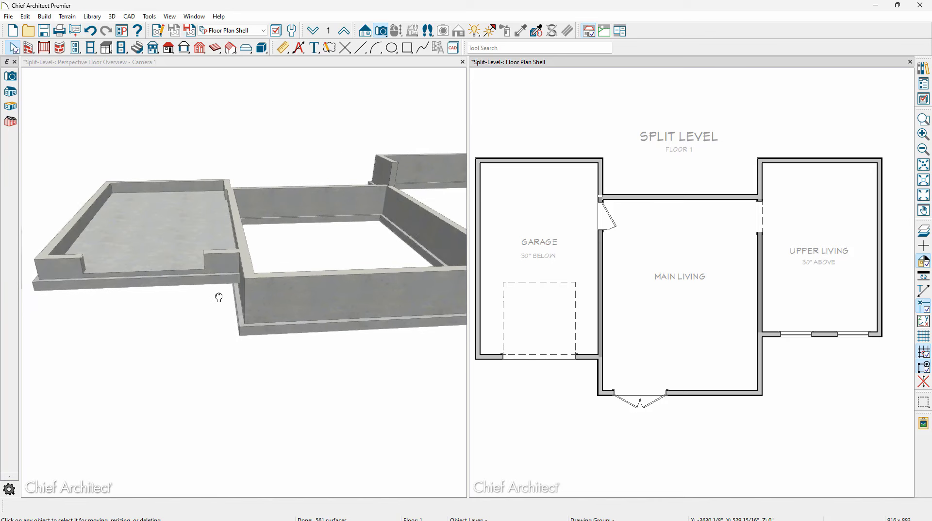
{"action": "left_click_drag", "start_coordinate": [223, 293], "coordinate": [238, 279]}
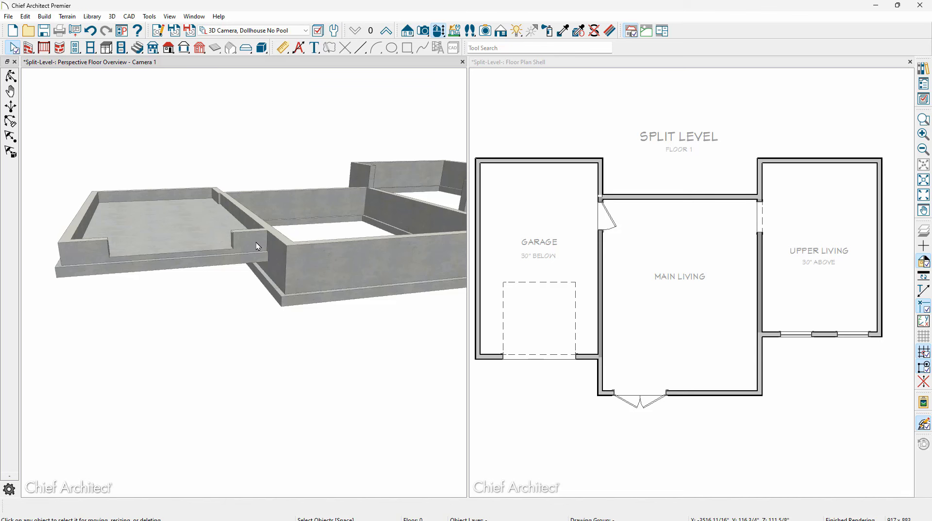
{"action": "middle_click_drag", "start_coordinate": [372, 249], "coordinate": [280, 253]}
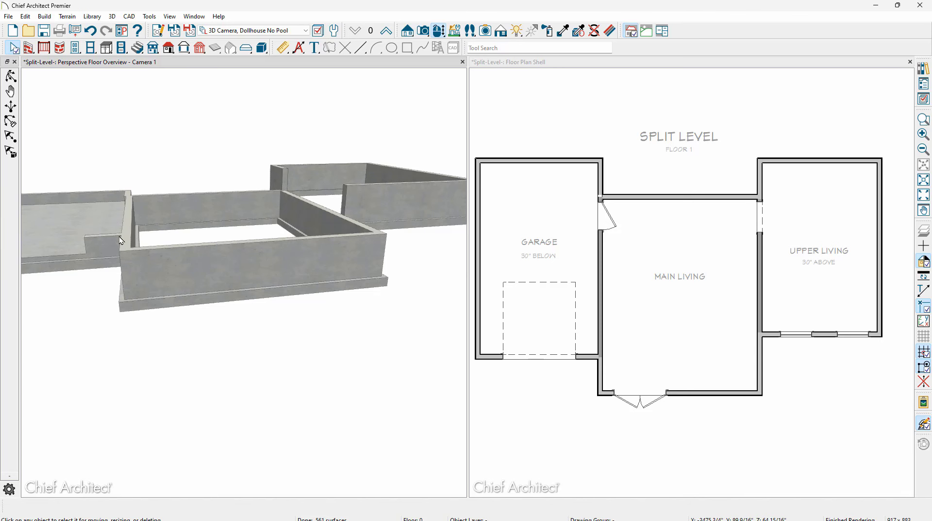
{"action": "middle_click_drag", "start_coordinate": [120, 238], "coordinate": [228, 256]}
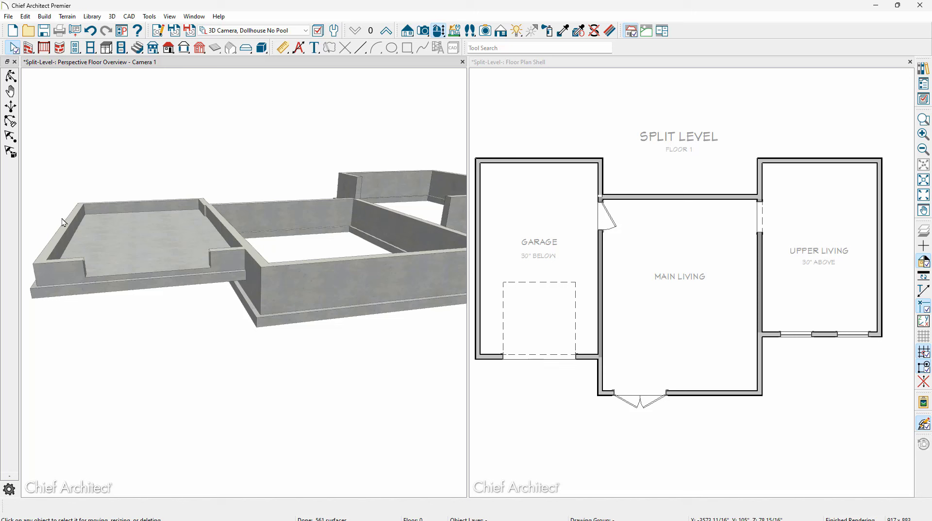
Open the Main Living room's specifications and close them without changes.
{"action": "left_click", "coordinate": [631, 332]}
{"action": "double_click", "coordinate": [632, 332]}
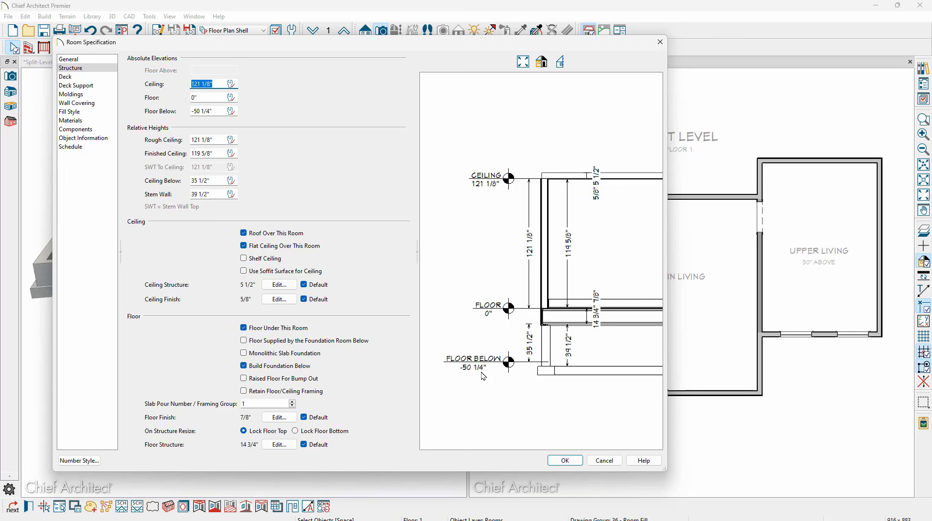
{"action": "left_click", "coordinate": [602, 460]}
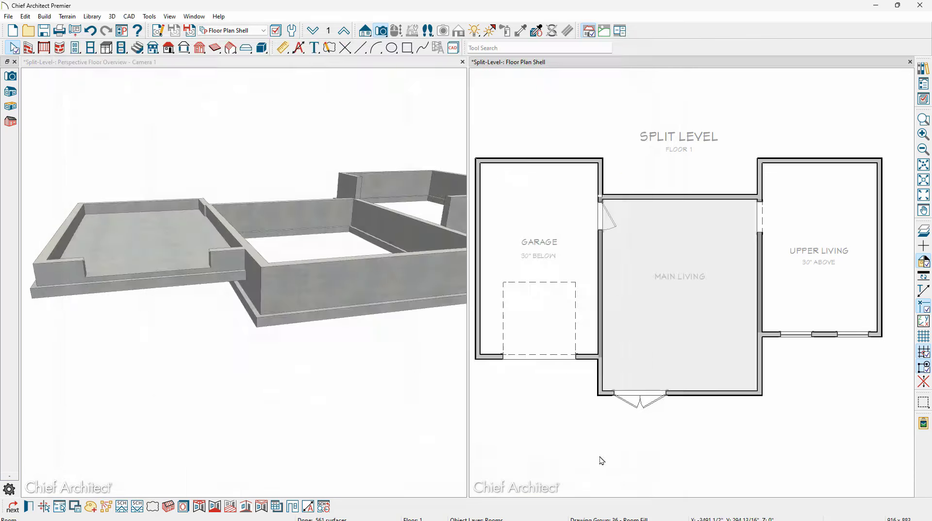
Make the garage stem wall 38" (17 3/4" + 20.25), turning off Auto Rebuild Foundation.
{"action": "double_click", "coordinate": [588, 272]}
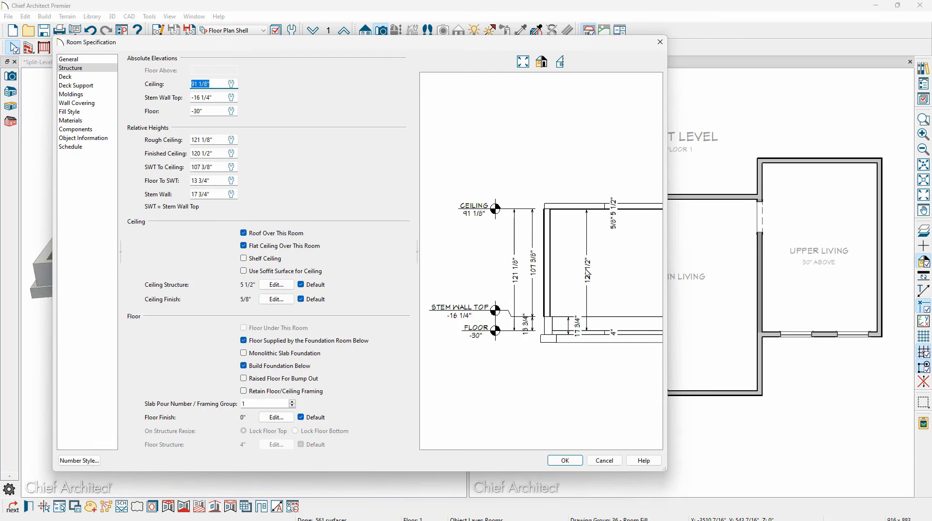
{"action": "left_click", "coordinate": [218, 194]}
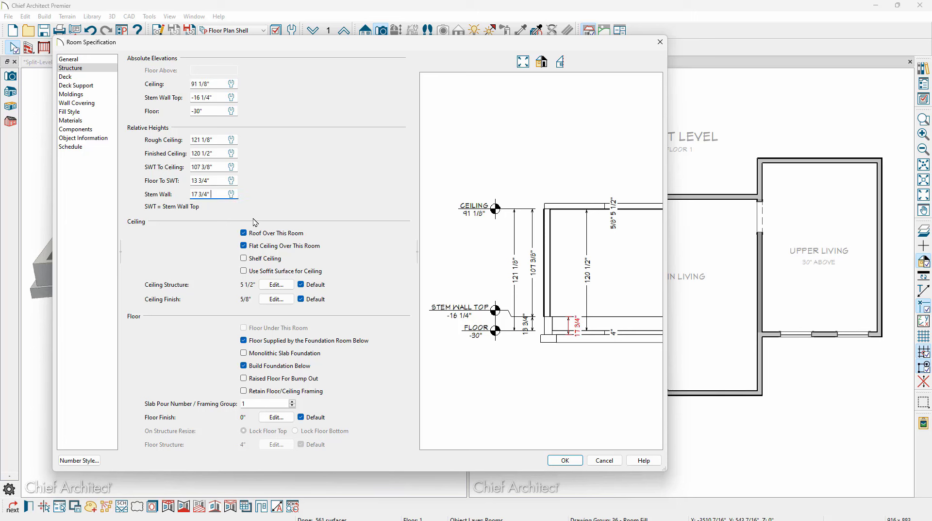
{"action": "type", "text": "20.25"}
{"action": "key", "text": "ctrl+Left"}
{"action": "type", "text": "+"}
{"action": "key", "text": "Return"}
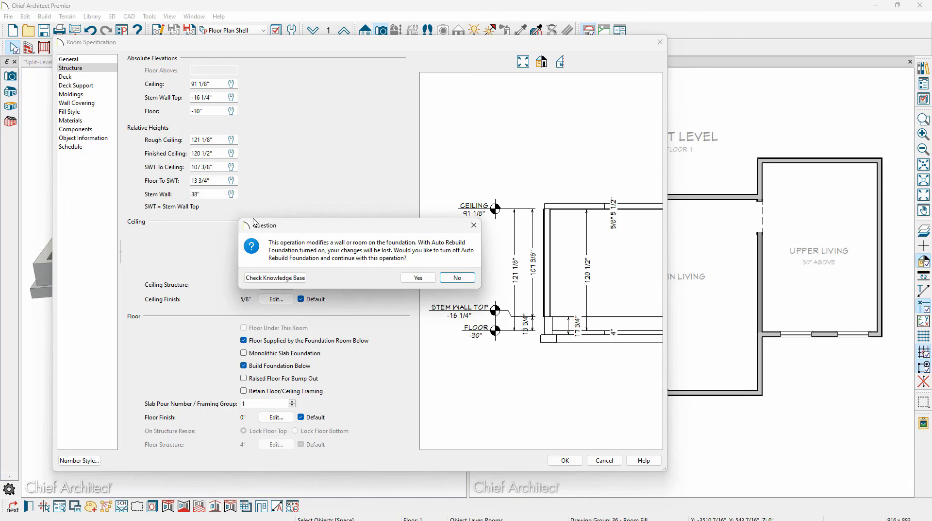
{"action": "left_click", "coordinate": [418, 278]}
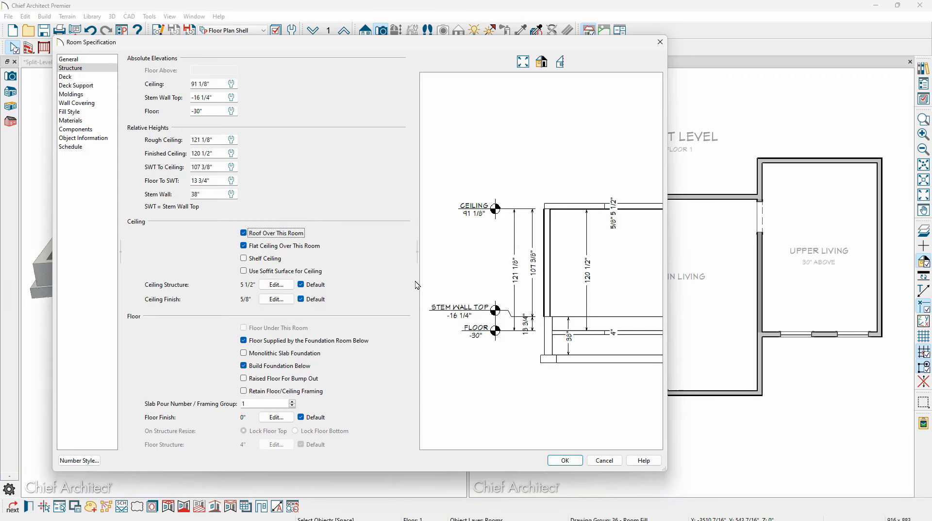
{"action": "left_click", "coordinate": [564, 459]}
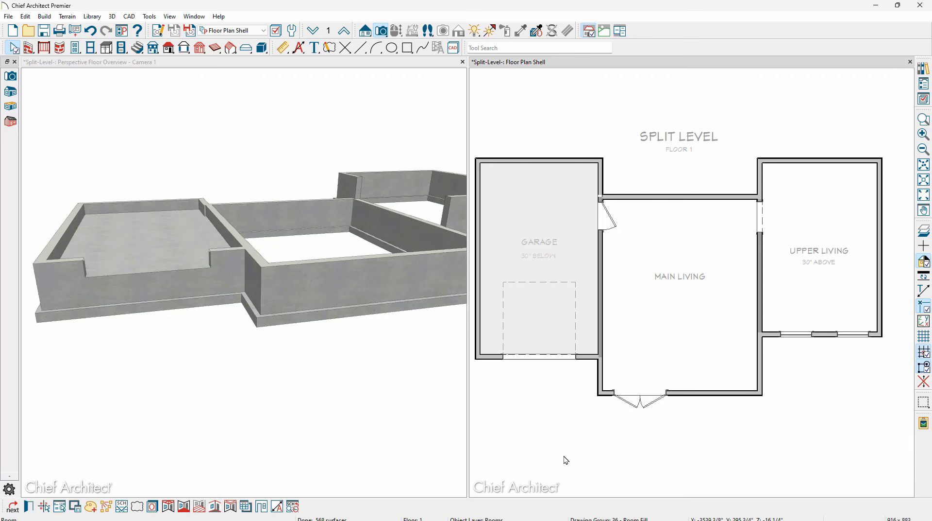
Select a foundation wall in 3D and drag its bottom edge further down.
{"action": "left_click_drag", "start_coordinate": [401, 302], "coordinate": [340, 285]}
{"action": "scroll", "coordinate": [379, 257], "scroll_direction": "up", "scroll_amount": 5}
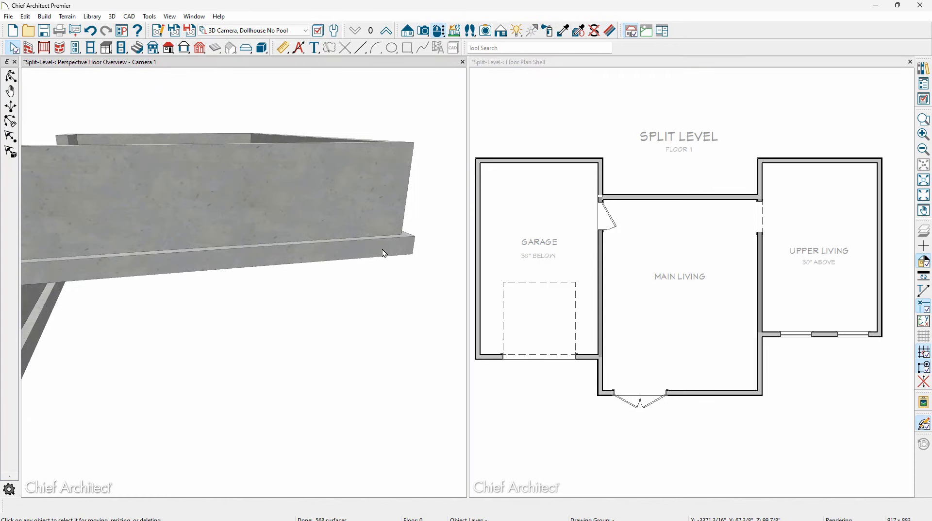
{"action": "left_click", "coordinate": [316, 227]}
{"action": "left_click_drag", "start_coordinate": [313, 255], "coordinate": [328, 281]}
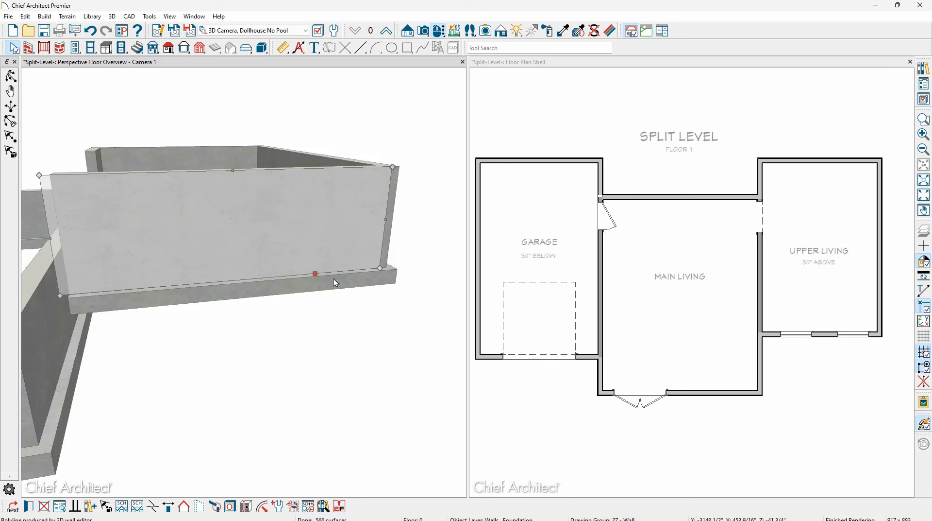
Place an Elevation camera in the floor plan facing the house front, creating Elevation 1.
{"action": "left_click", "coordinate": [535, 66]}
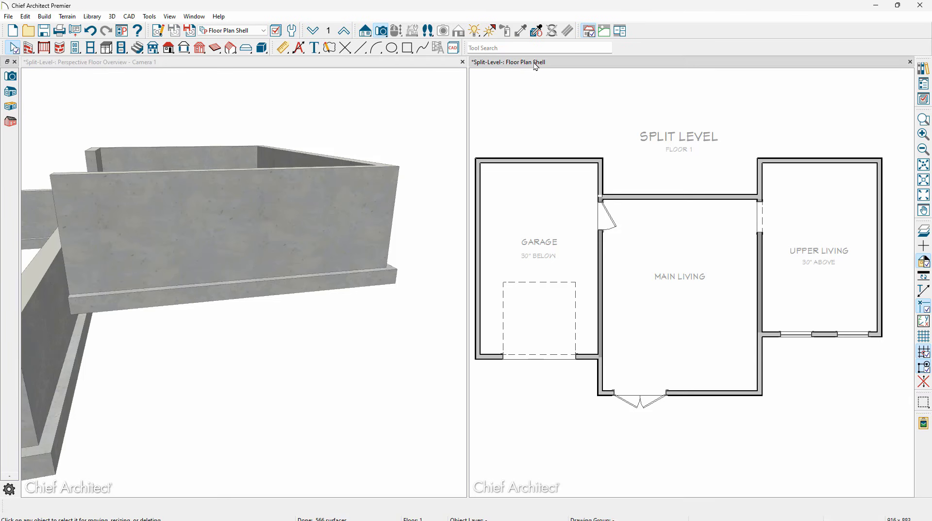
{"action": "left_click", "coordinate": [365, 31]}
{"action": "left_click_drag", "start_coordinate": [790, 446], "coordinate": [782, 285]}
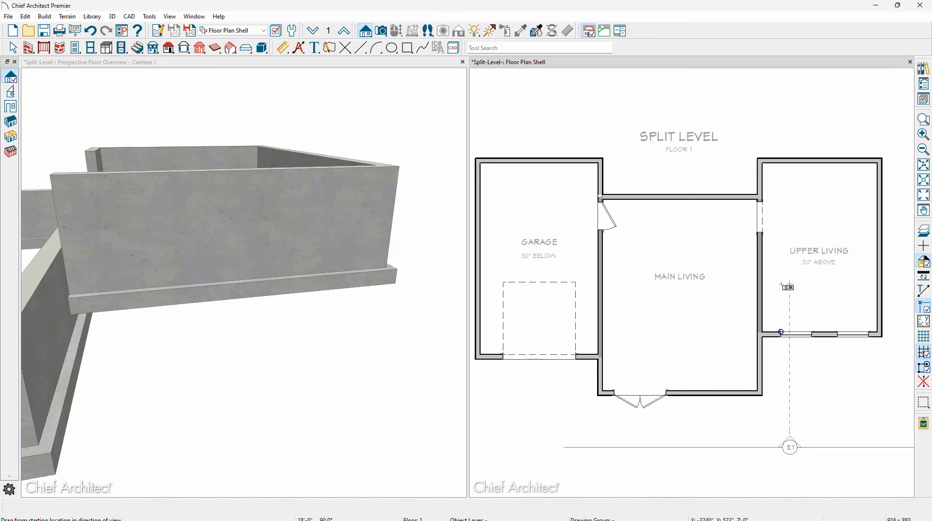
{"action": "scroll", "coordinate": [548, 412], "scroll_direction": "up", "scroll_amount": 5}
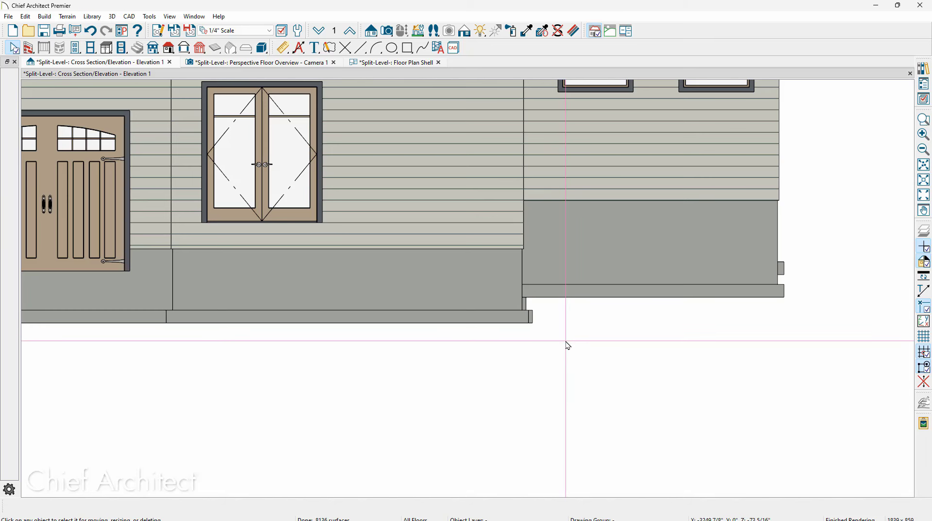
Lower the upper-level foundation wall's bottom to the garage footing, add a break, and raise its right section.
{"action": "left_click", "coordinate": [575, 280]}
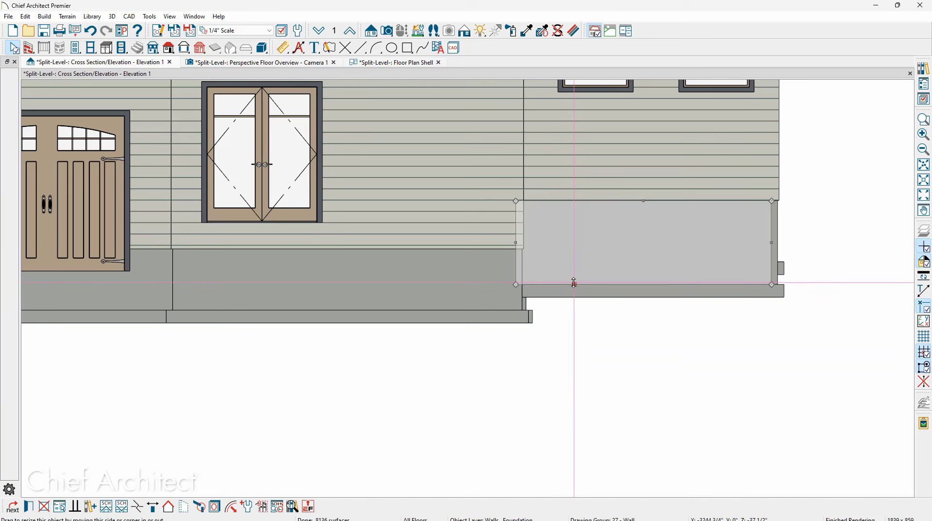
{"action": "left_click_drag", "start_coordinate": [574, 283], "coordinate": [531, 310]}
{"action": "left_click_drag", "start_coordinate": [605, 338], "coordinate": [607, 342]}
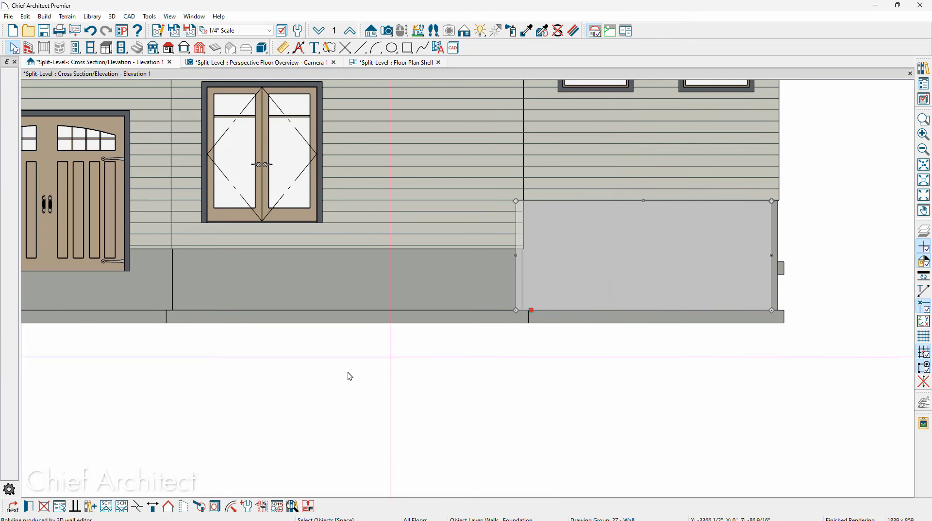
{"action": "left_click", "coordinate": [137, 507]}
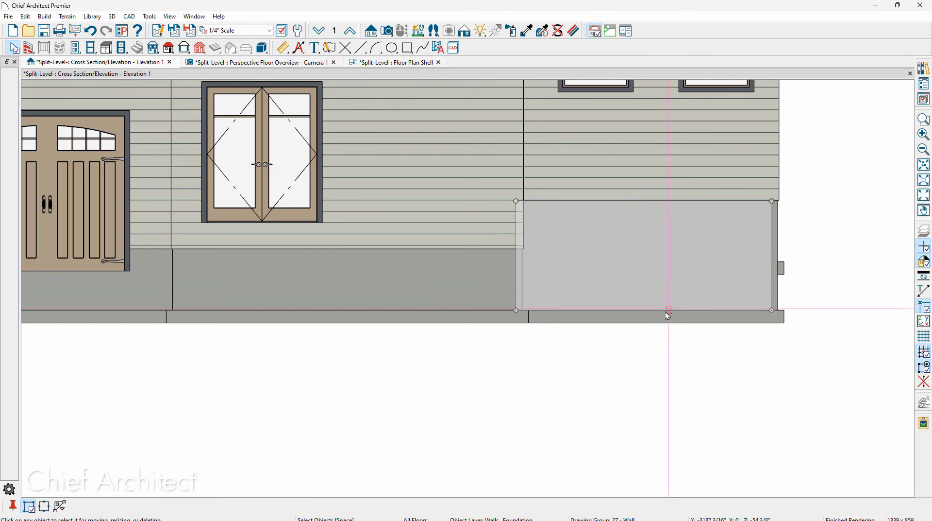
{"action": "left_click", "coordinate": [666, 310]}
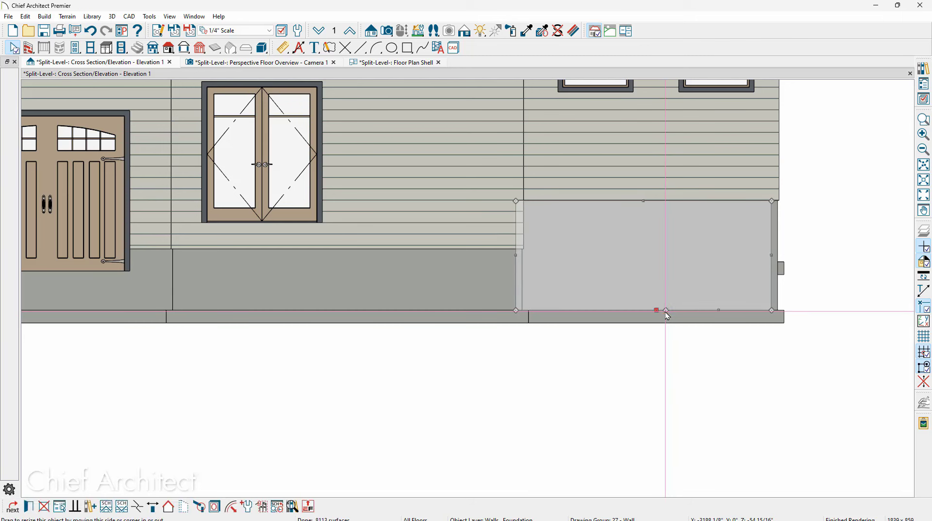
{"action": "left_click_drag", "start_coordinate": [719, 310], "coordinate": [775, 261]}
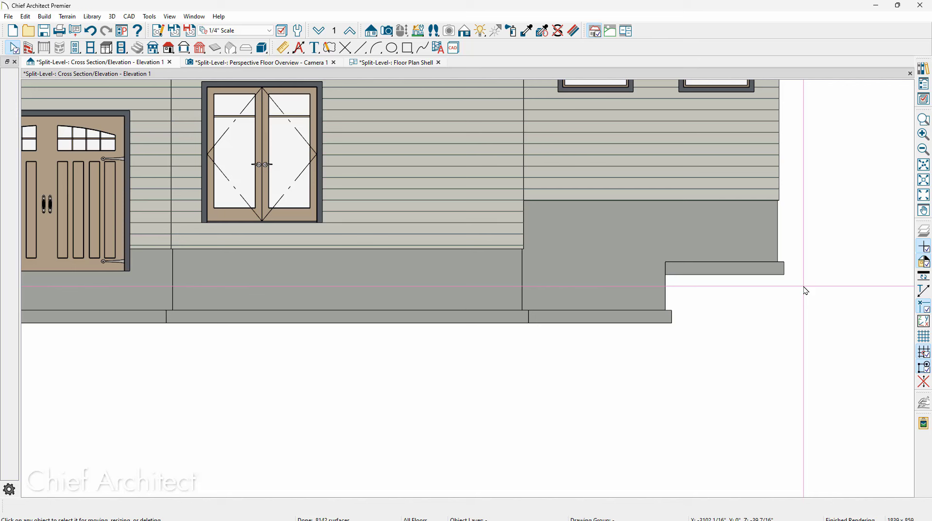
Switch to the Camera 1 perspective overview, then zoom out and orbit to see the whole house.
{"action": "left_click", "coordinate": [305, 62]}
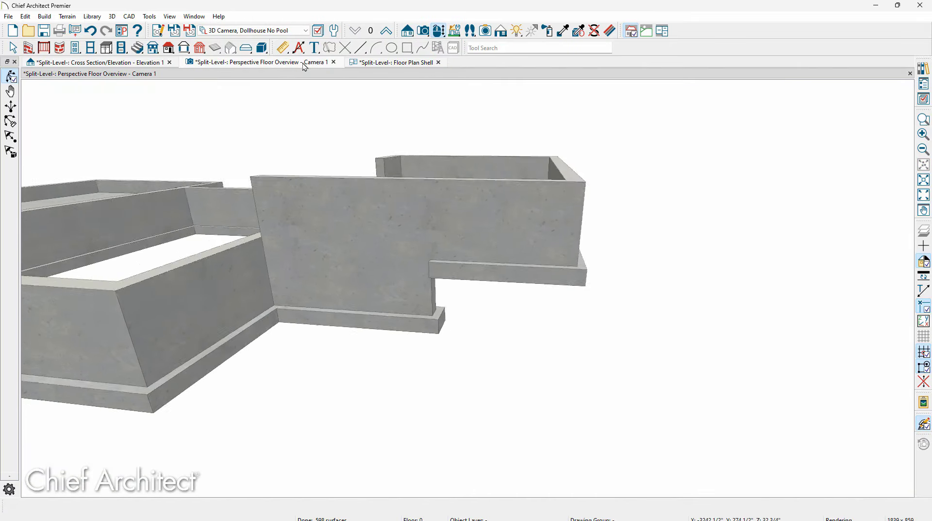
{"action": "key", "text": "space"}
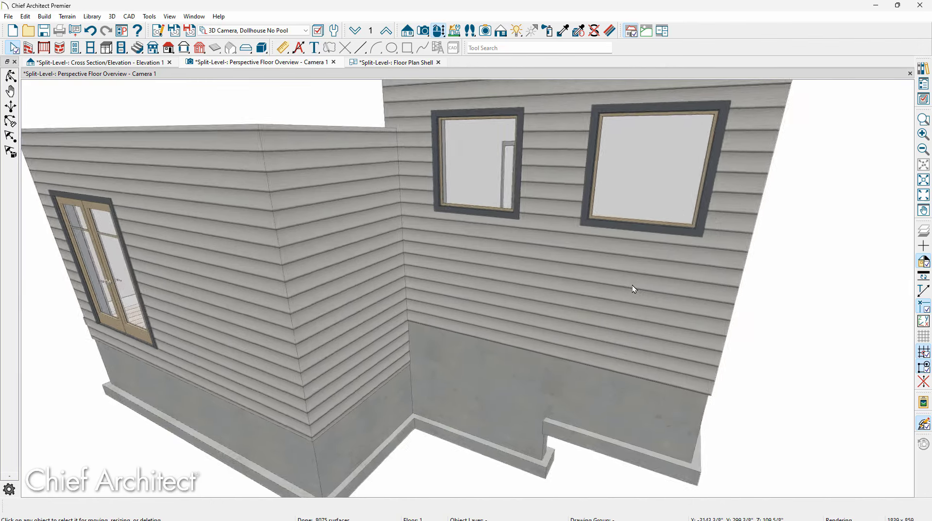
{"action": "scroll", "coordinate": [632, 285], "scroll_direction": "down", "scroll_amount": 5}
{"action": "middle_click_drag", "start_coordinate": [631, 286], "coordinate": [649, 319]}
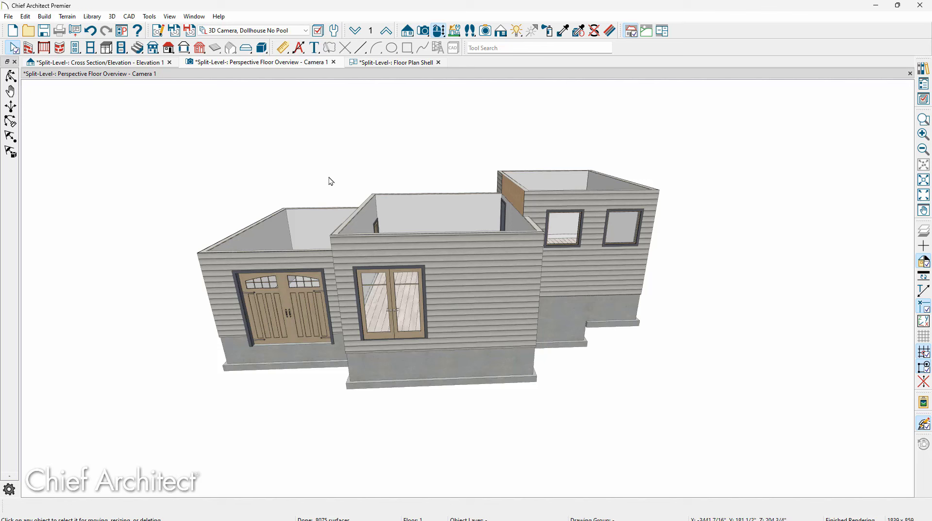
Build a new second floor derived from the first floor.
{"action": "left_click", "coordinate": [46, 17]}
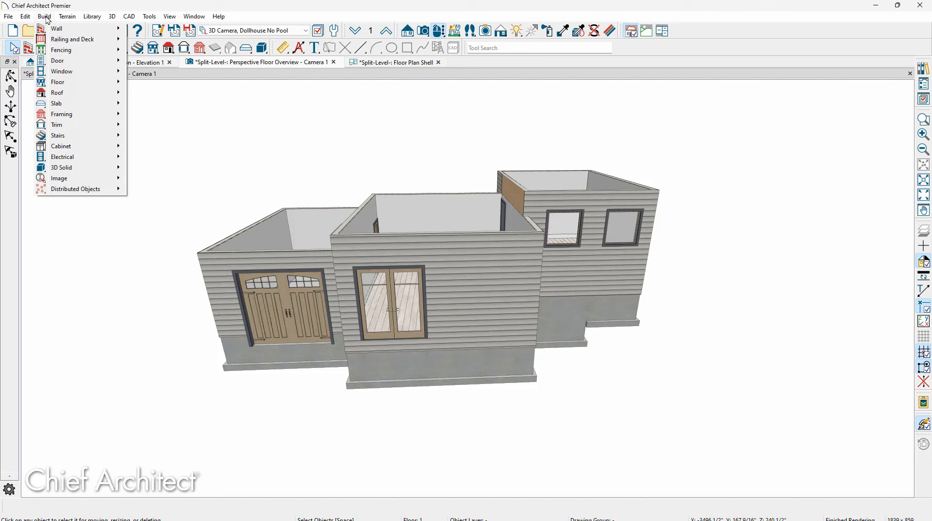
{"action": "mouse_move", "coordinate": [65, 82]}
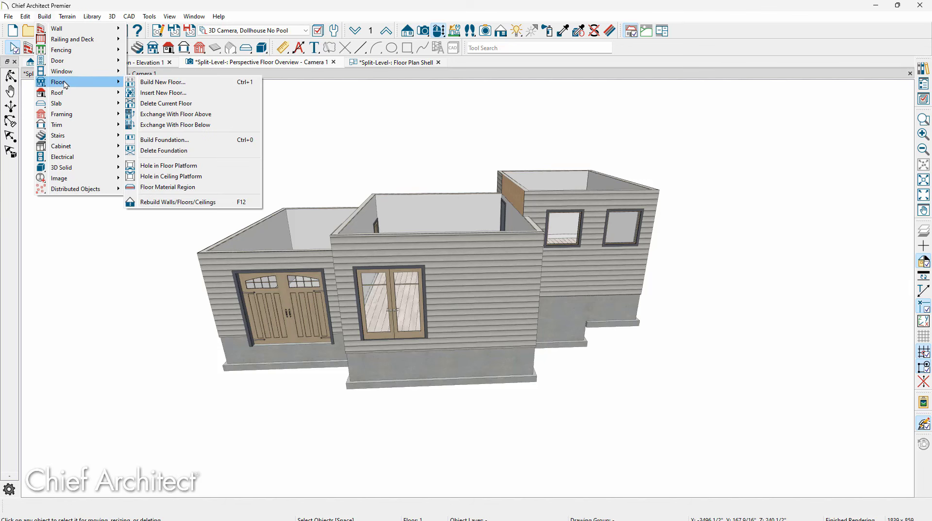
{"action": "left_click", "coordinate": [181, 87]}
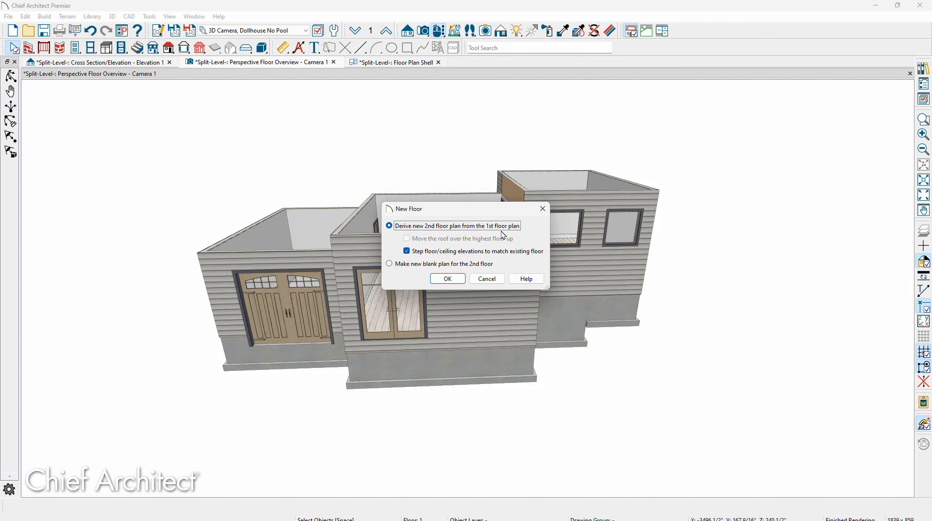
{"action": "left_click", "coordinate": [440, 278]}
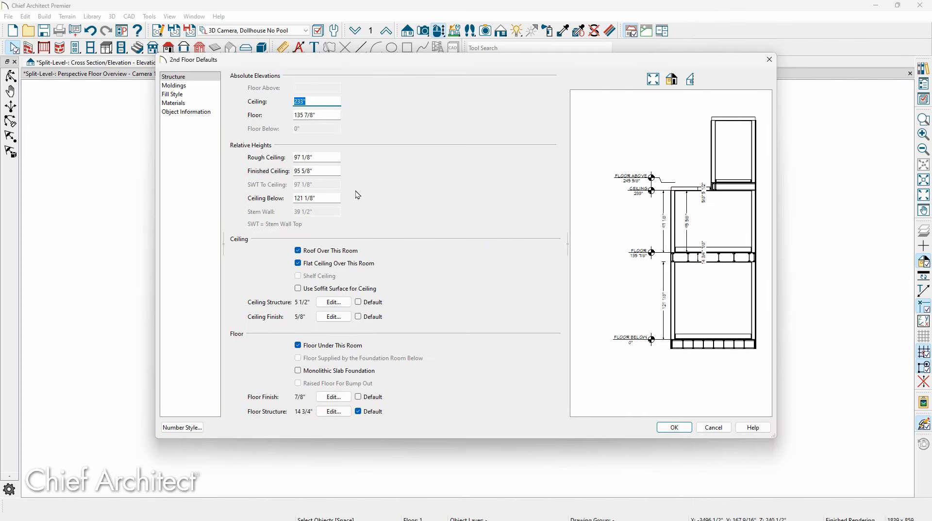
Raise the 2nd floor's default rough ceiling by 12 inches to 109 1/8".
{"action": "left_click", "coordinate": [323, 158]}
{"action": "type", "text": "+12"}
{"action": "key", "text": "Tab"}
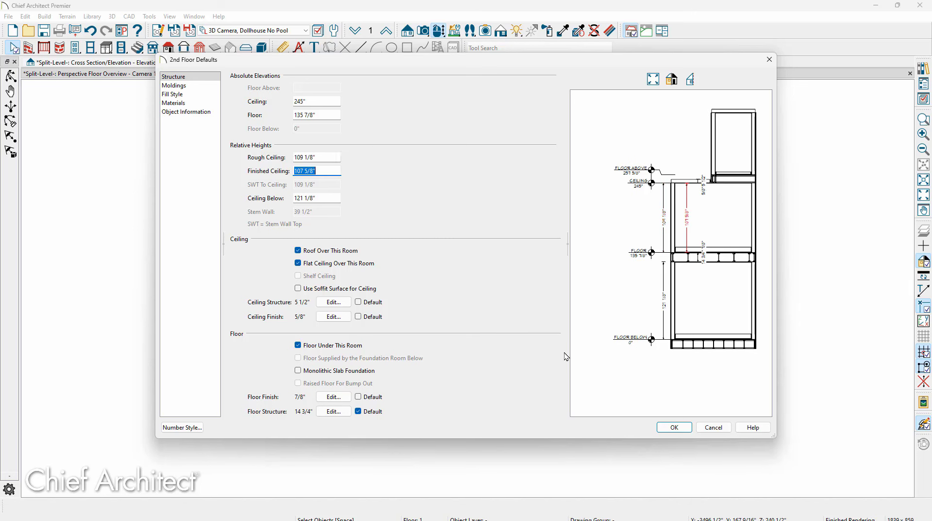
{"action": "left_click", "coordinate": [675, 428]}
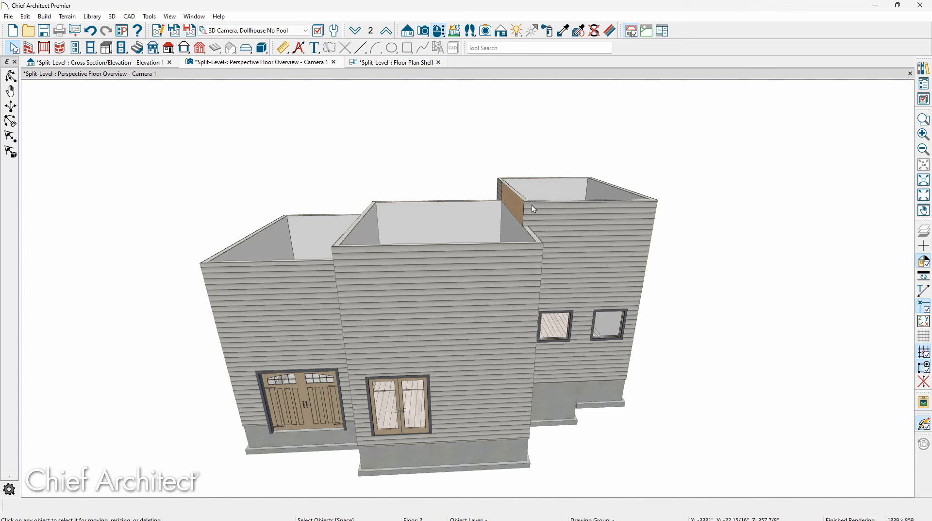
On the Floor 2 plan, extend the middle room's right wall up to the top wall.
{"action": "key", "text": "Left"}
{"action": "key", "text": "Left"}
{"action": "key", "text": "Left"}
{"action": "key", "text": "Left"}
{"action": "key", "text": "Left"}
{"action": "key", "text": "Left"}
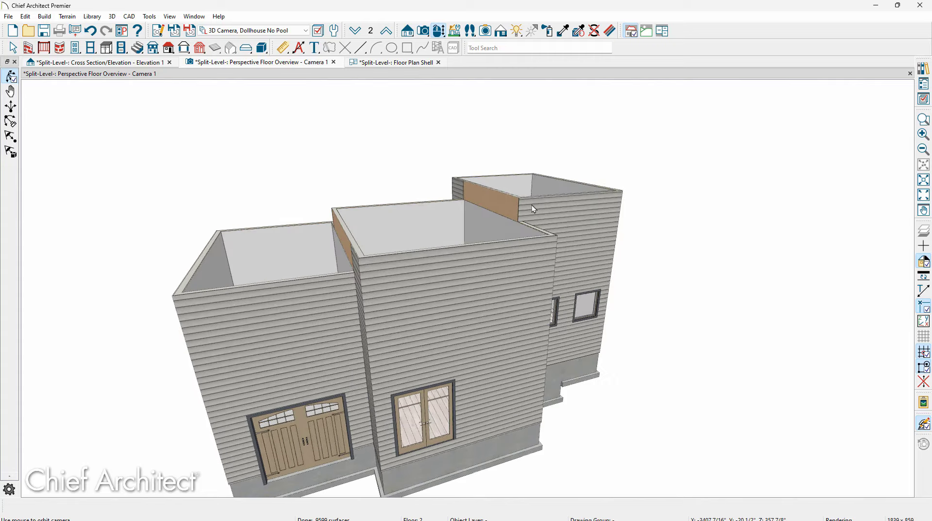
{"action": "key", "text": "space"}
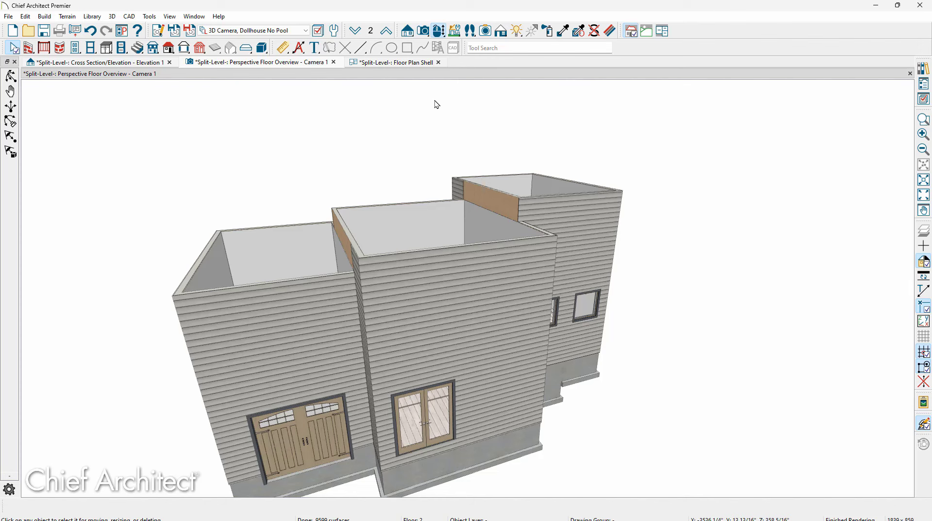
{"action": "left_click", "coordinate": [410, 62]}
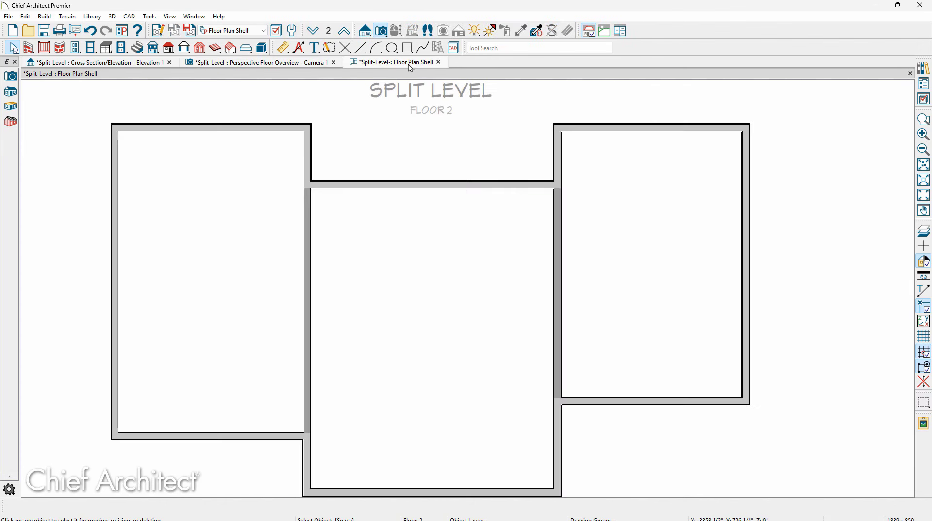
{"action": "left_click", "coordinate": [561, 416]}
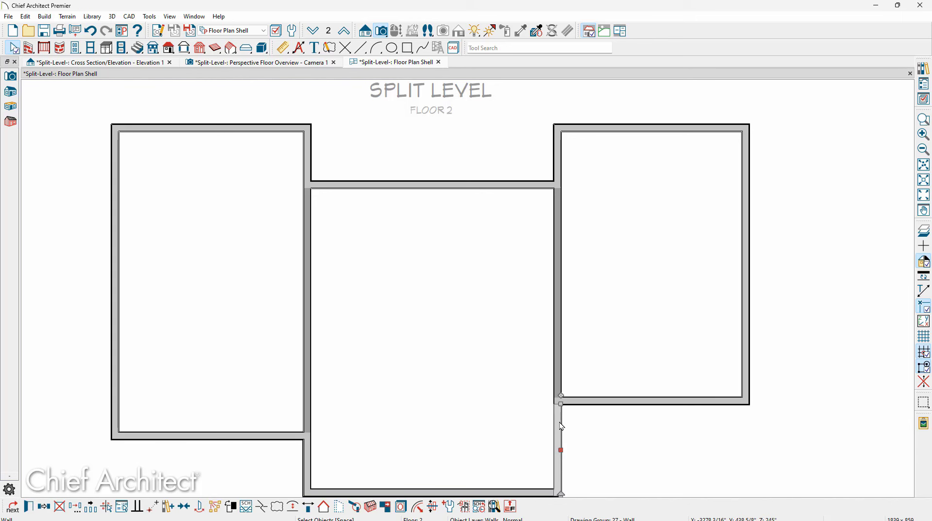
{"action": "left_click_drag", "start_coordinate": [562, 405], "coordinate": [558, 184]}
Delete the right-hand room's second-floor walls above the garage, checking the reference floor with F9.
{"action": "left_click", "coordinate": [557, 163]}
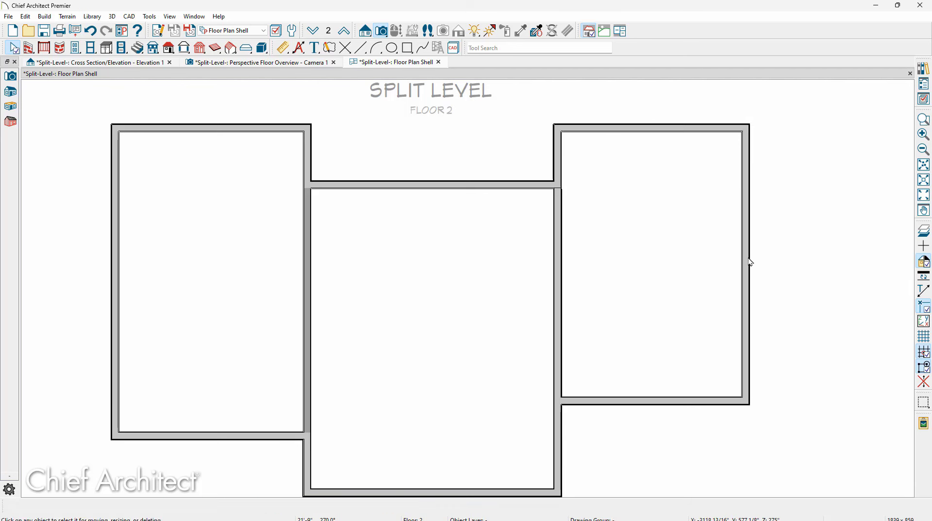
{"action": "left_click", "coordinate": [686, 397]}
{"action": "left_click", "coordinate": [688, 403], "text": "shift"}
{"action": "key", "text": "Delete"}
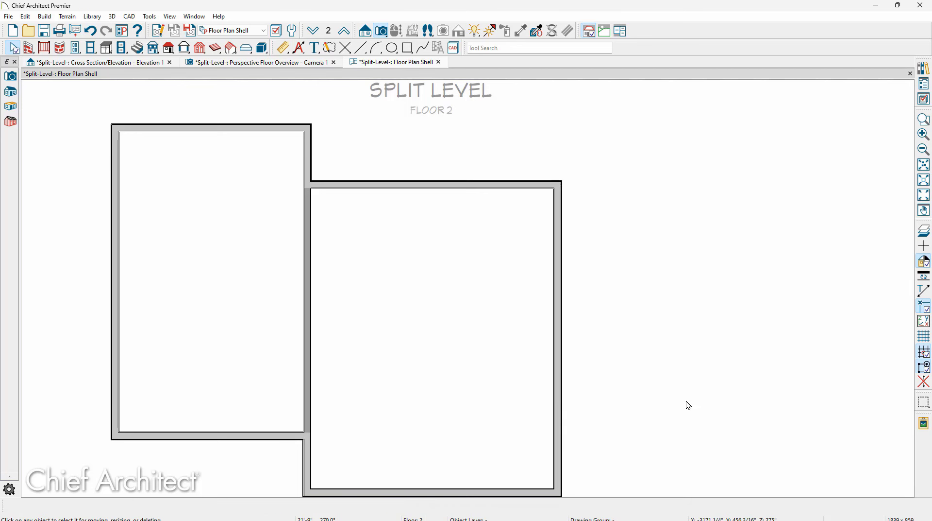
{"action": "scroll", "coordinate": [651, 389], "scroll_direction": "down", "scroll_amount": 3}
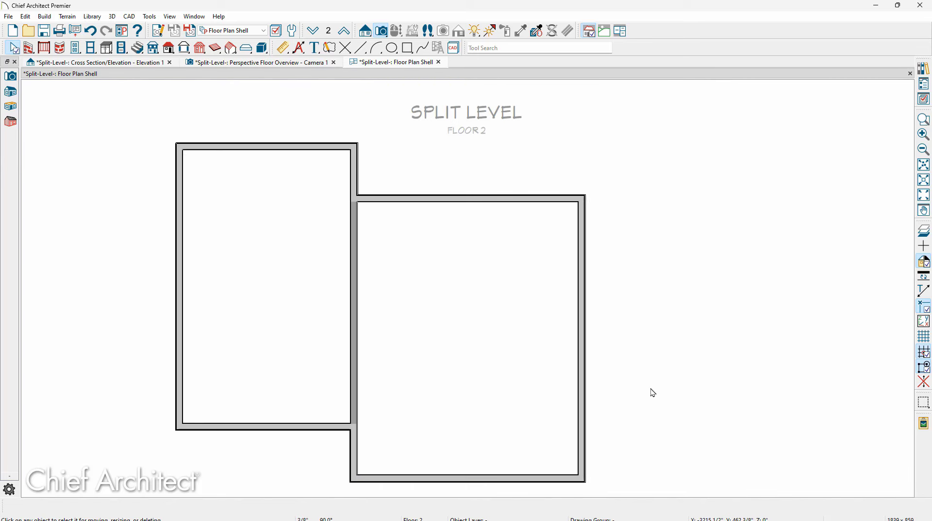
{"action": "key", "text": "F9"}
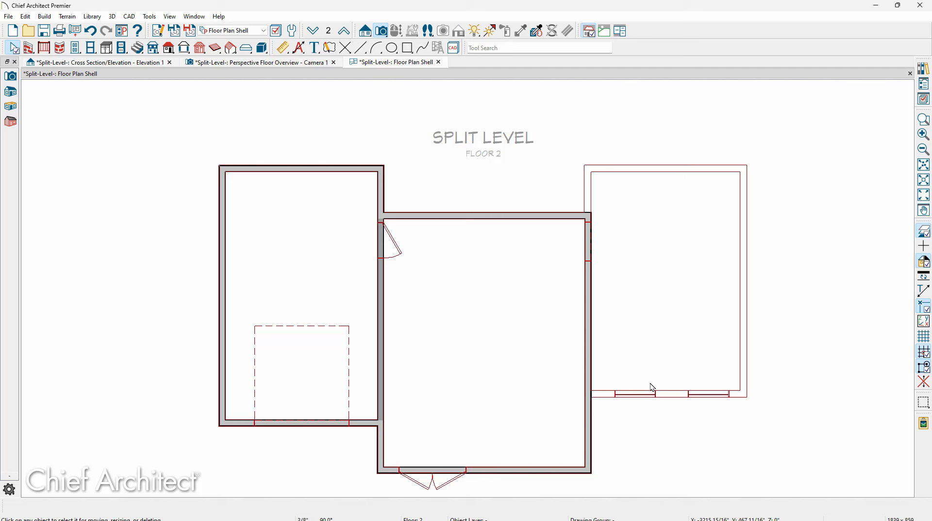
{"action": "key", "text": "F9"}
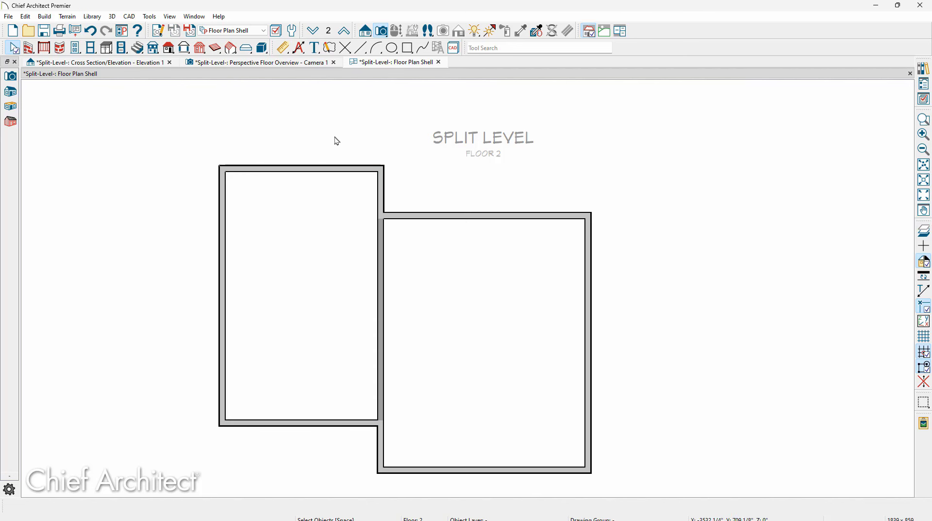
Place a straight stairway in front of the left room's door on the first floor.
{"action": "left_click", "coordinate": [261, 62]}
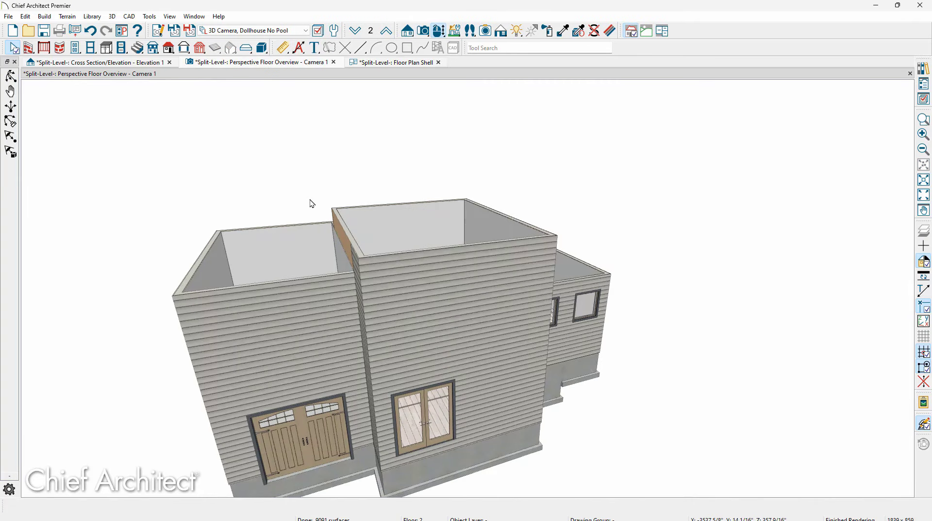
{"action": "key", "text": "Page_Down"}
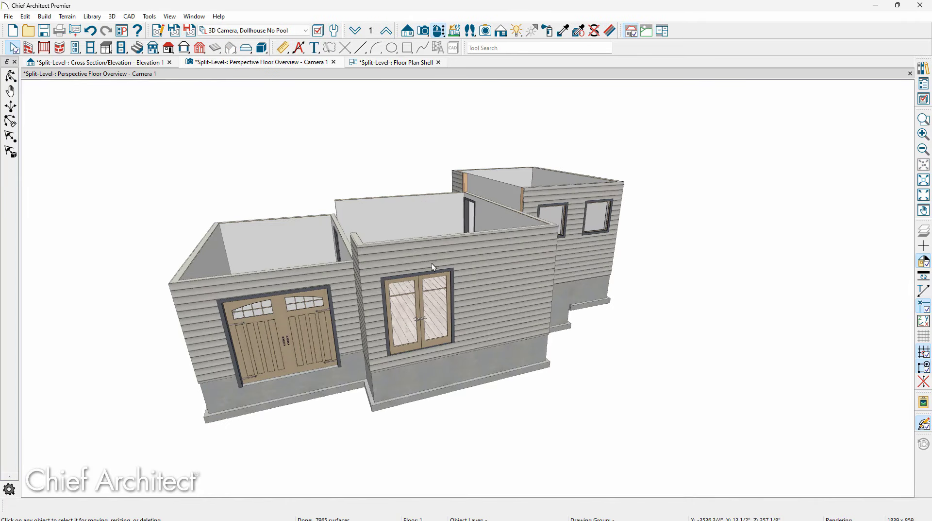
{"action": "middle_click_drag", "start_coordinate": [410, 240], "coordinate": [402, 292]}
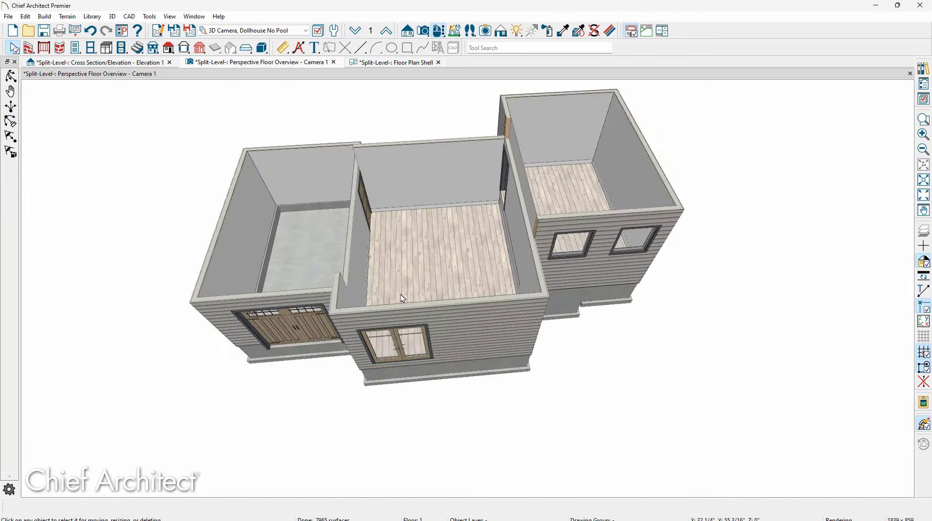
{"action": "middle_click_drag", "start_coordinate": [401, 297], "coordinate": [555, 295]}
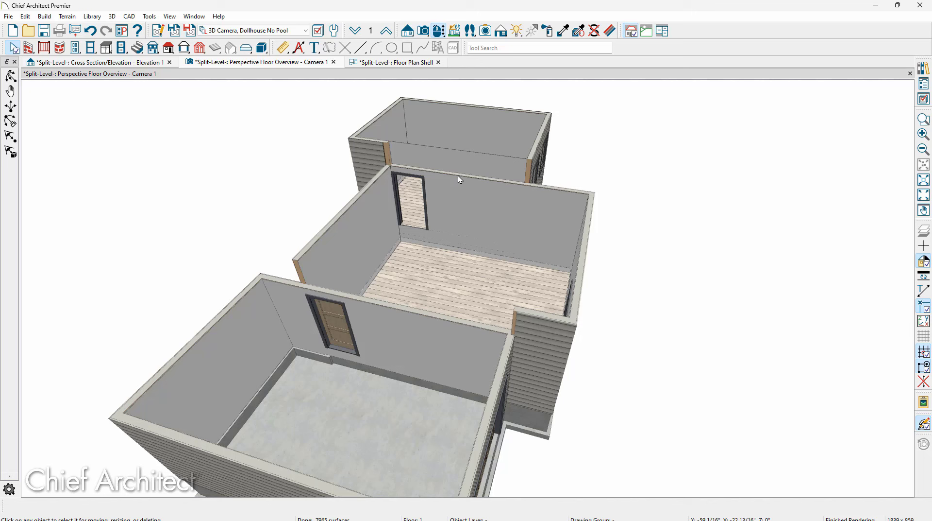
{"action": "left_click", "coordinate": [138, 48]}
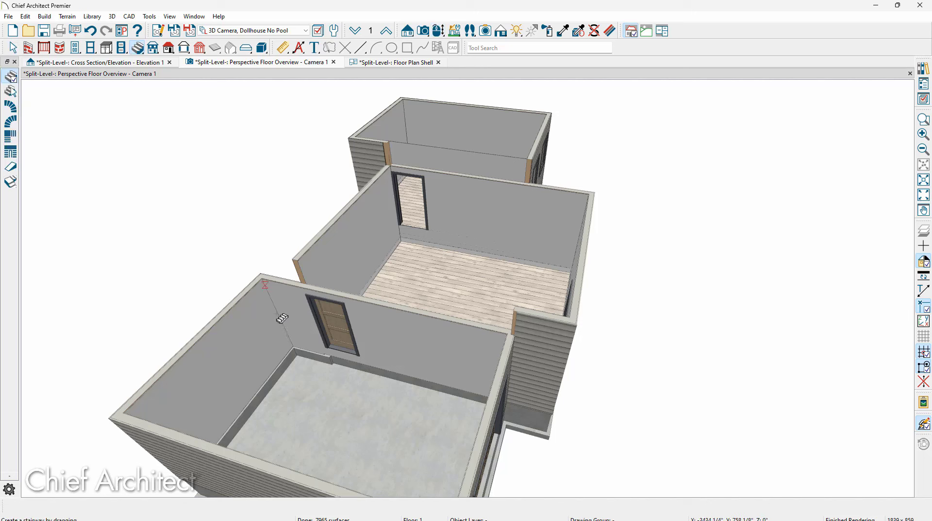
{"action": "left_click", "coordinate": [343, 376]}
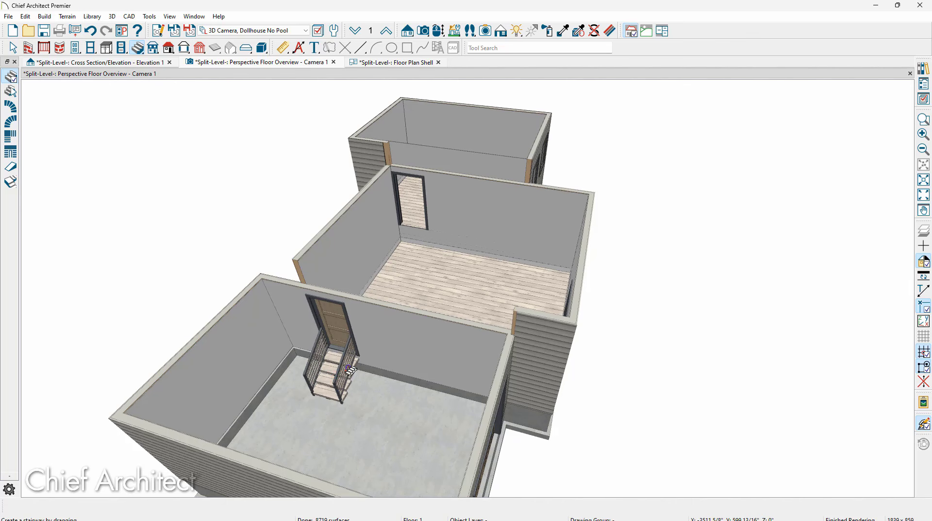
Widen the new straight stairway.
{"action": "key", "text": "space"}
{"action": "scroll", "coordinate": [332, 373], "scroll_direction": "up", "scroll_amount": 5}
{"action": "left_click", "coordinate": [337, 366]}
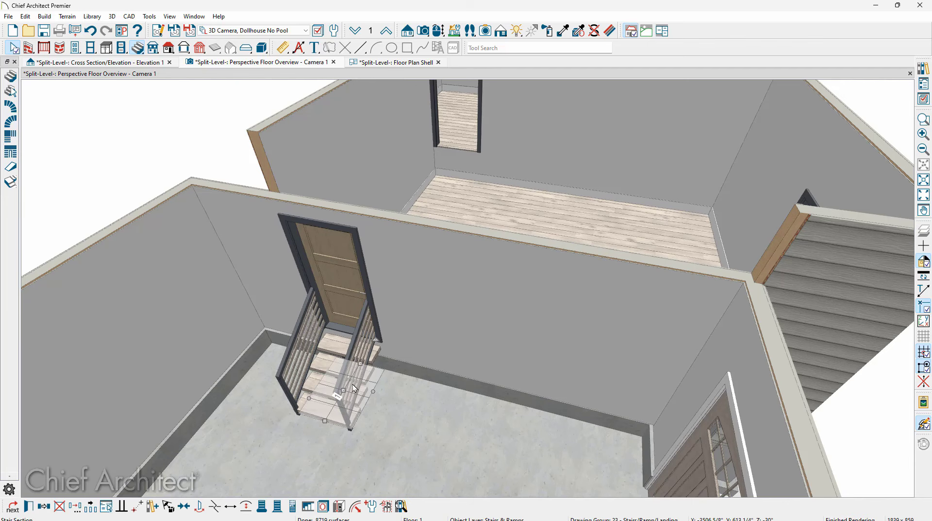
{"action": "left_click_drag", "start_coordinate": [373, 391], "coordinate": [381, 394]}
Turn off the staircase's right-side railing, keeping only the left railing.
{"action": "double_click", "coordinate": [381, 393]}
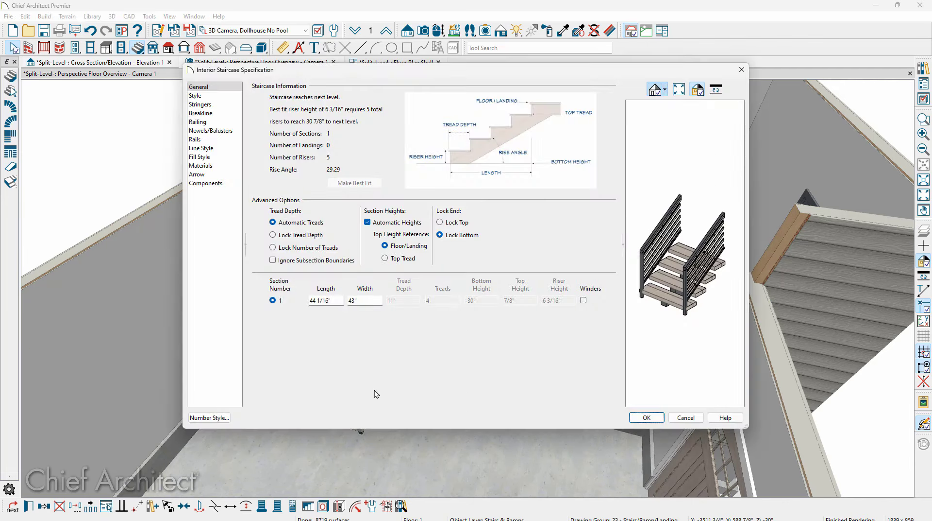
{"action": "left_click", "coordinate": [226, 122]}
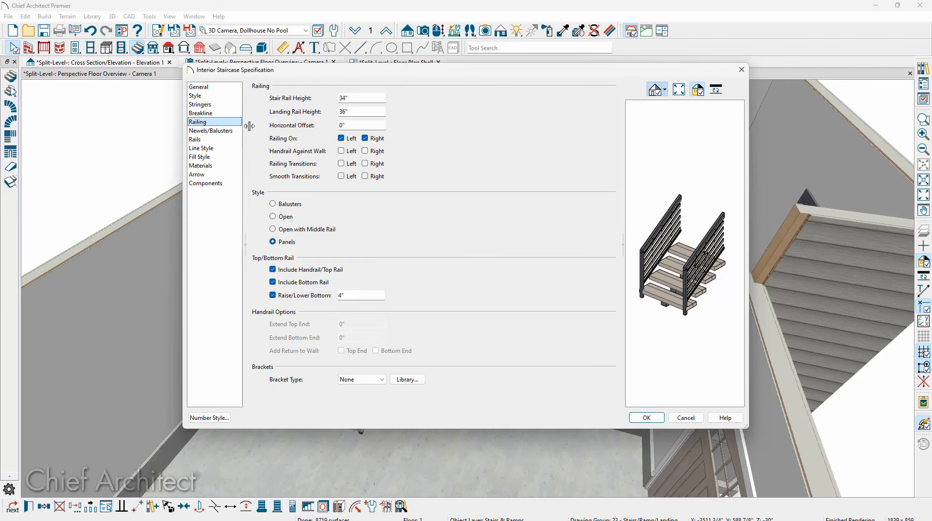
{"action": "left_click", "coordinate": [365, 138]}
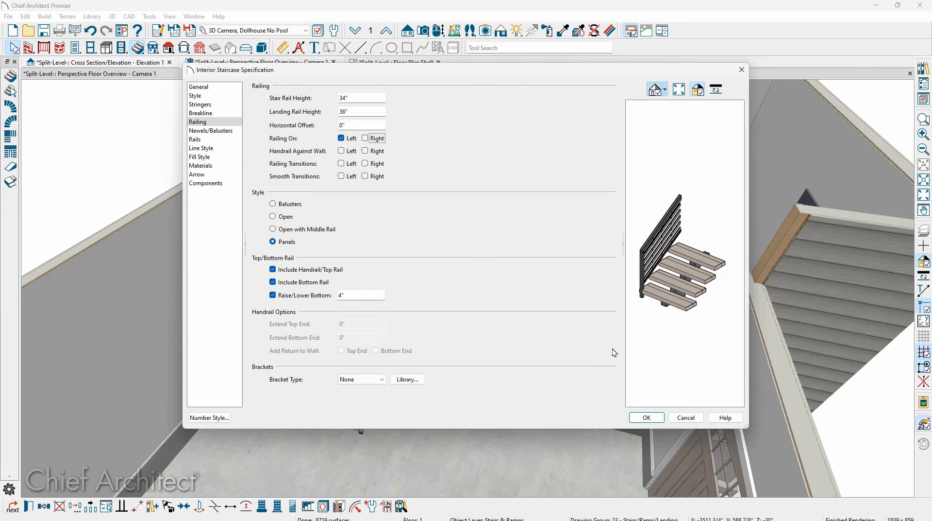
{"action": "left_click", "coordinate": [647, 417]}
{"action": "scroll", "coordinate": [418, 192], "scroll_direction": "up", "scroll_amount": 5}
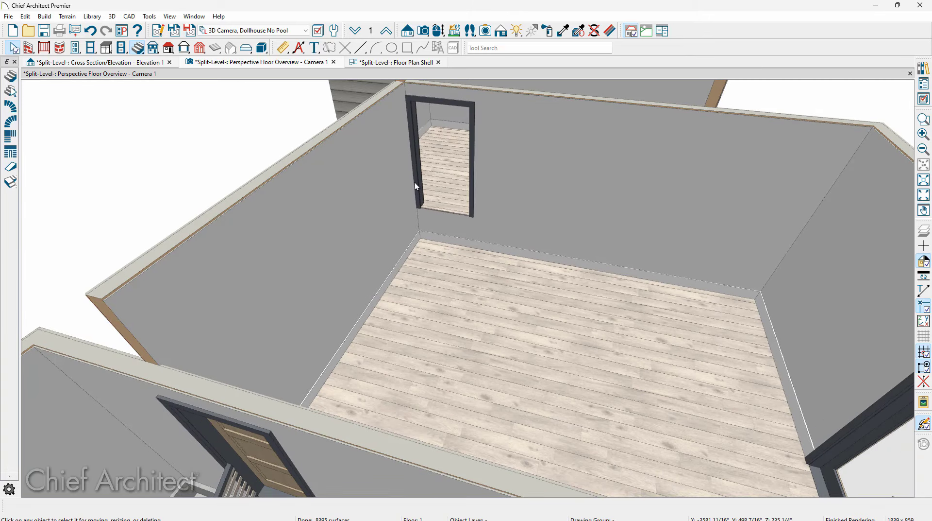
Close the elevation view and place a stair at the Upper Living opening on Floor 1.
{"action": "left_click", "coordinate": [169, 62]}
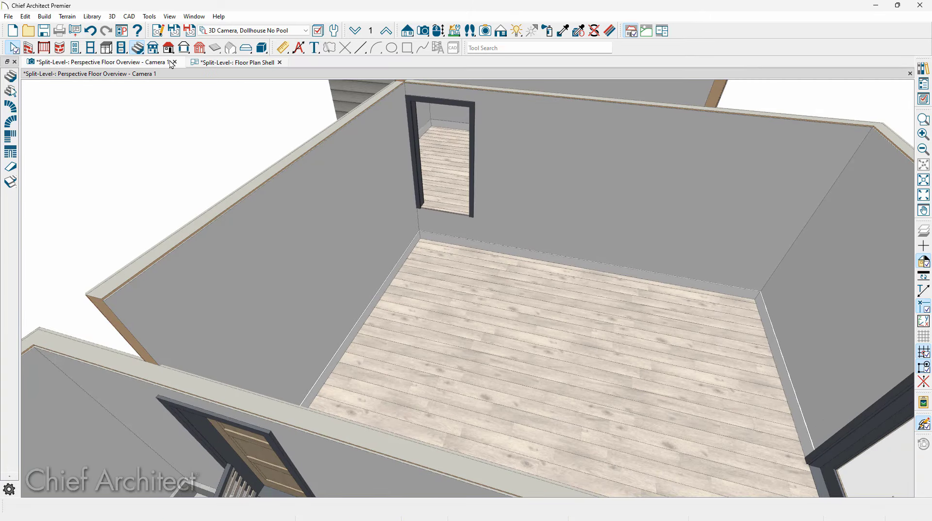
{"action": "left_click", "coordinate": [220, 64]}
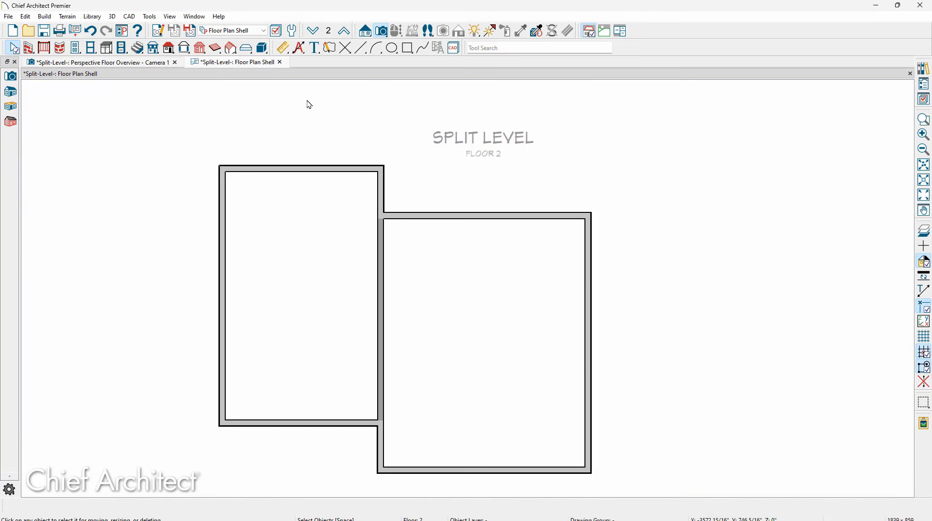
{"action": "left_click", "coordinate": [314, 30]}
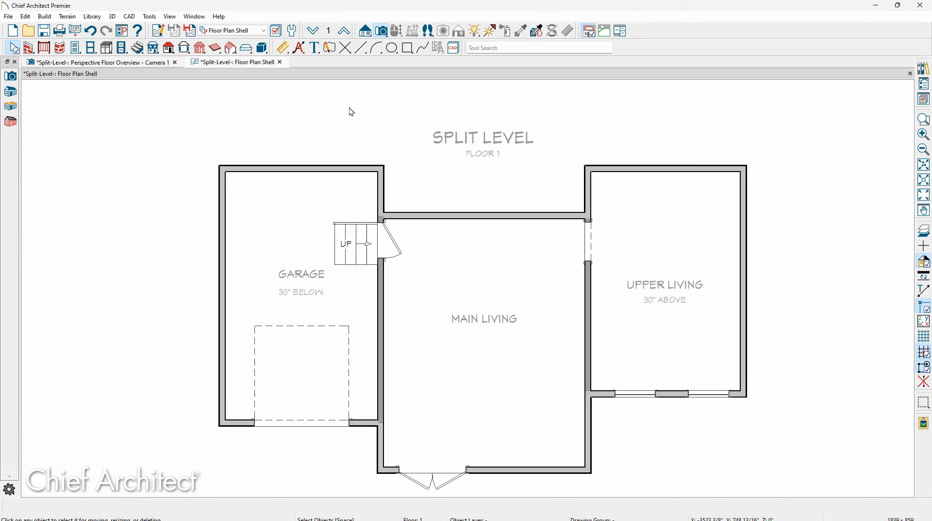
{"action": "scroll", "coordinate": [579, 257], "scroll_direction": "up", "scroll_amount": 3}
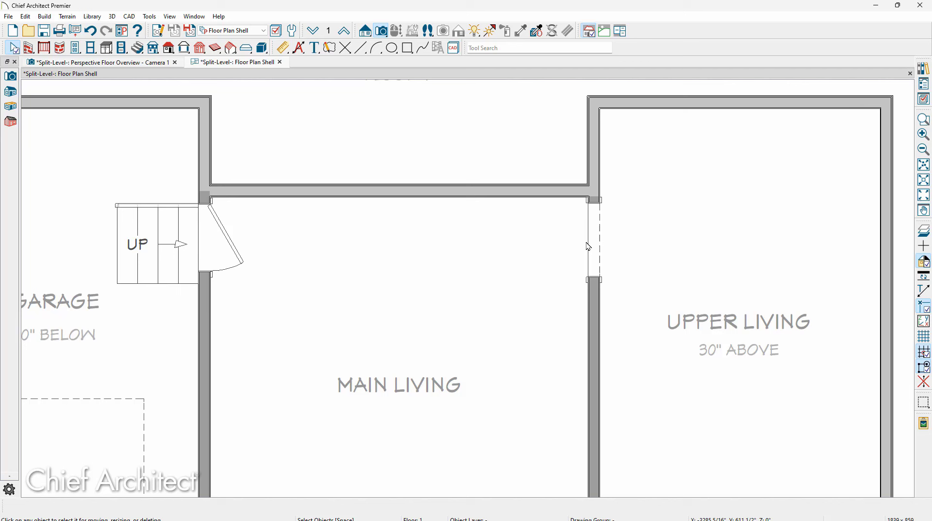
{"action": "left_click", "coordinate": [138, 47]}
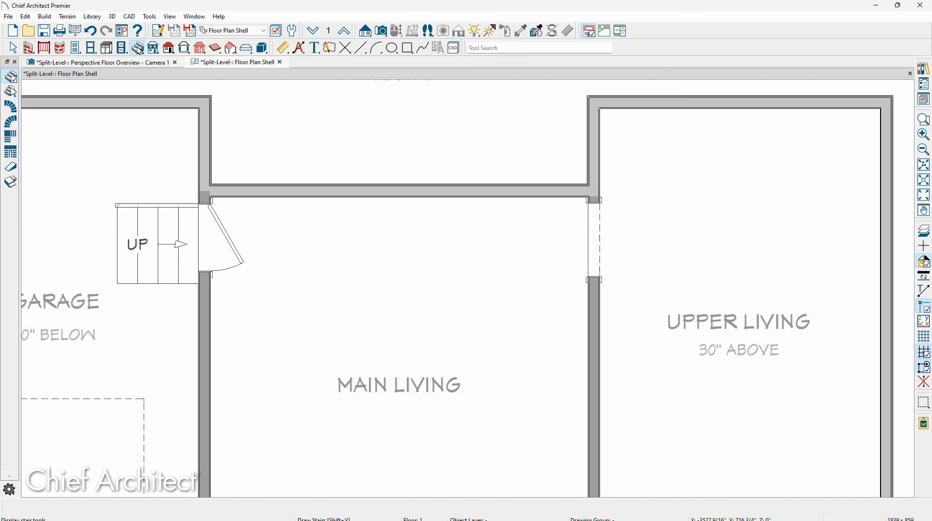
{"action": "left_click", "coordinate": [554, 237]}
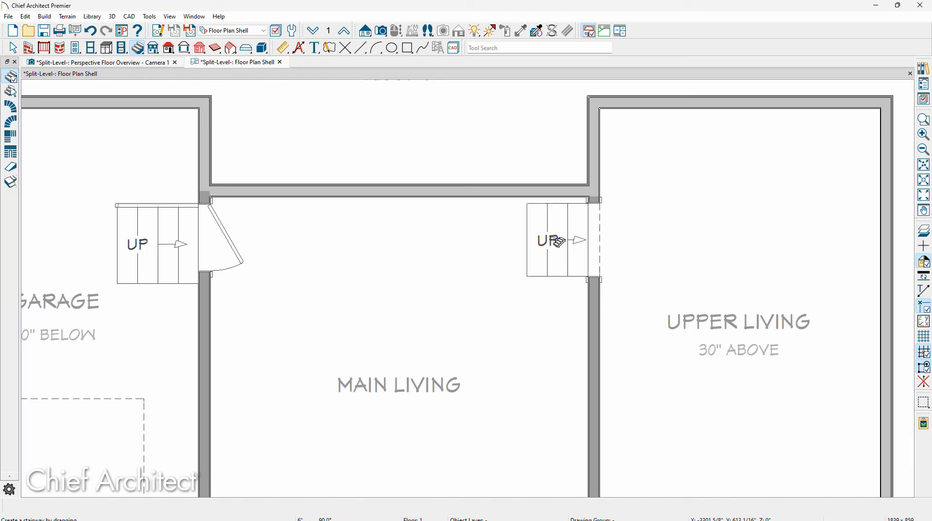
Stretch the new stair's top edge to the wall and extend its bottom into Main Living.
{"action": "left_click", "coordinate": [558, 238]}
{"action": "left_click_drag", "start_coordinate": [552, 200], "coordinate": [551, 196]}
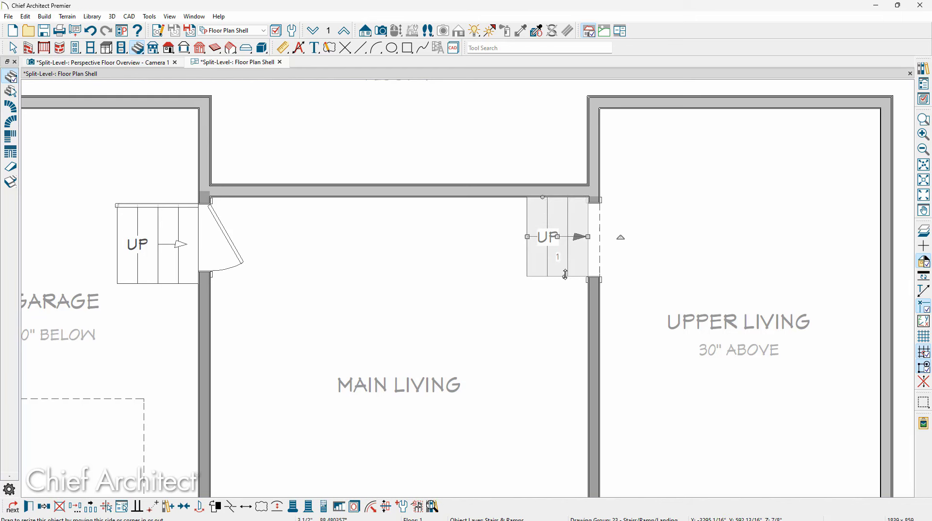
{"action": "left_click_drag", "start_coordinate": [566, 276], "coordinate": [566, 291]}
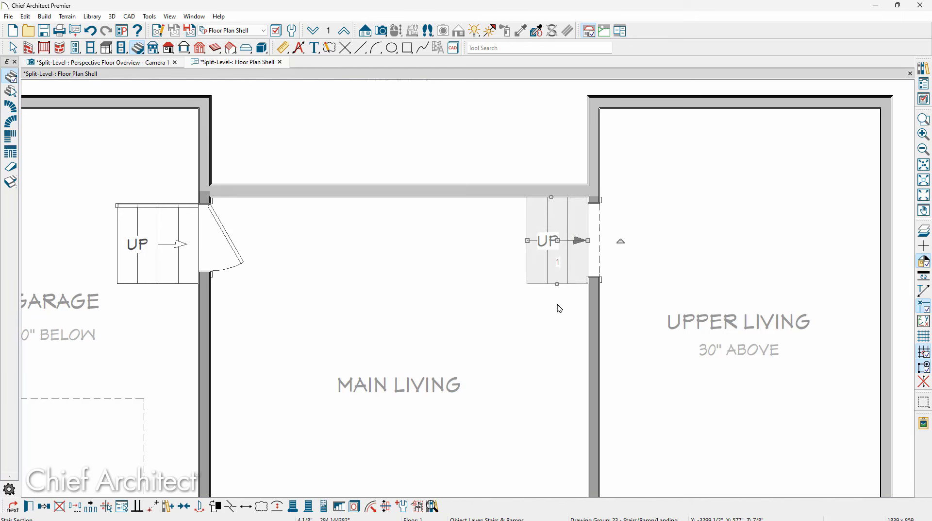
{"action": "scroll", "coordinate": [553, 315], "scroll_direction": "down", "scroll_amount": 1}
{"action": "middle_click_drag", "start_coordinate": [552, 323], "coordinate": [548, 225]}
{"action": "scroll", "coordinate": [547, 225], "scroll_direction": "up", "scroll_amount": 1}
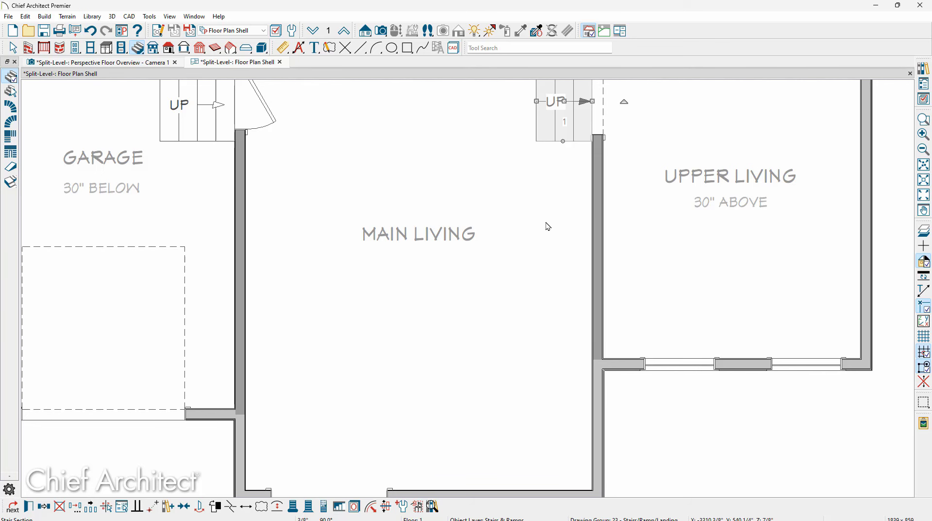
{"action": "scroll", "coordinate": [527, 222], "scroll_direction": "down", "scroll_amount": 1}
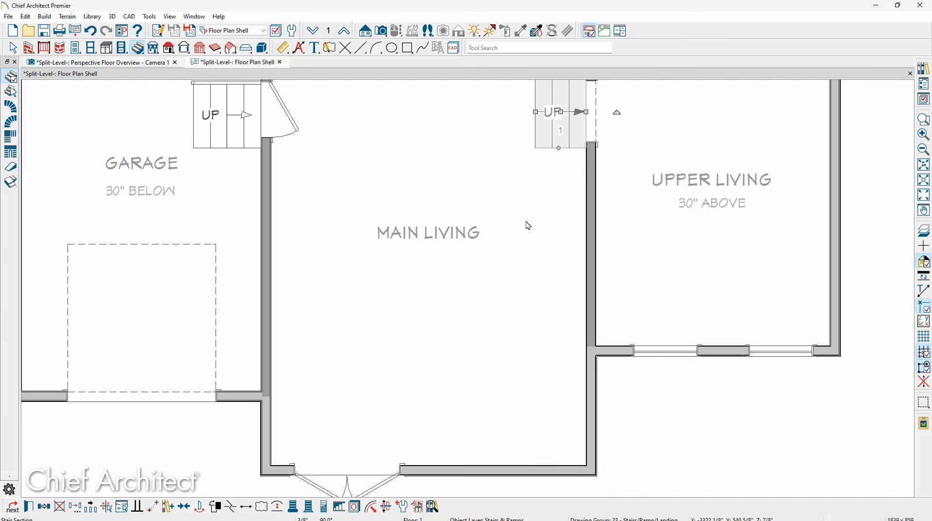
{"action": "scroll", "coordinate": [528, 225], "scroll_direction": "down", "scroll_amount": 1}
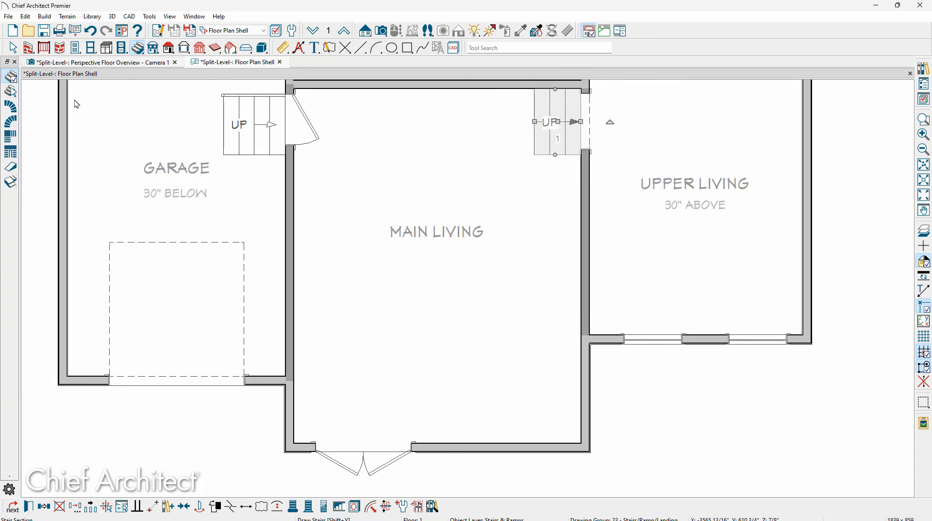
Draw an L-shaped stair in Main Living near the front entry, alongside Upper Living.
{"action": "key", "text": "Escape"}
{"action": "left_click", "coordinate": [438, 284]}
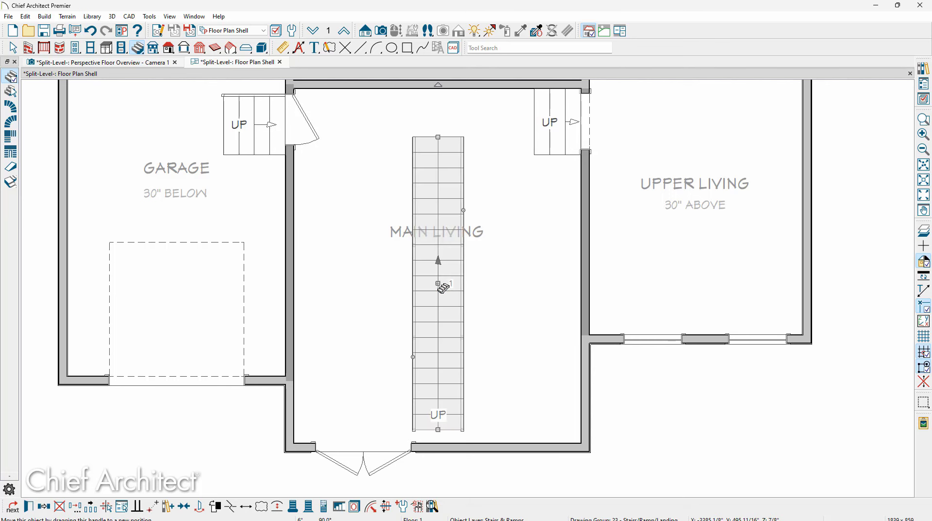
{"action": "key", "text": "Escape"}
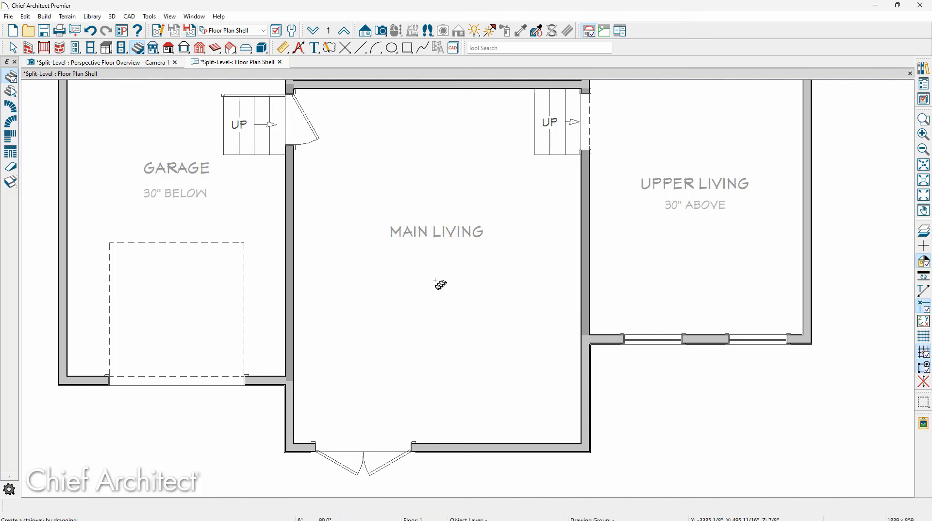
{"action": "left_click", "coordinate": [10, 136]}
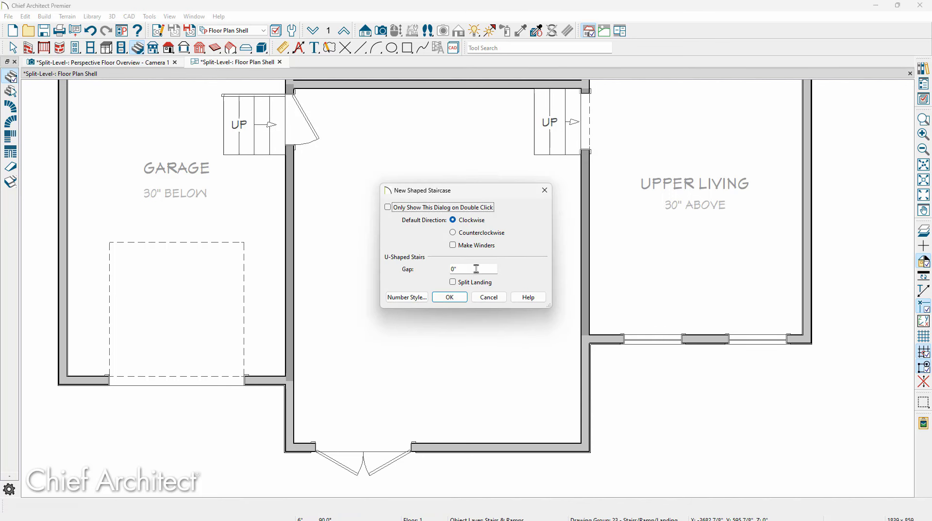
{"action": "left_click", "coordinate": [451, 296]}
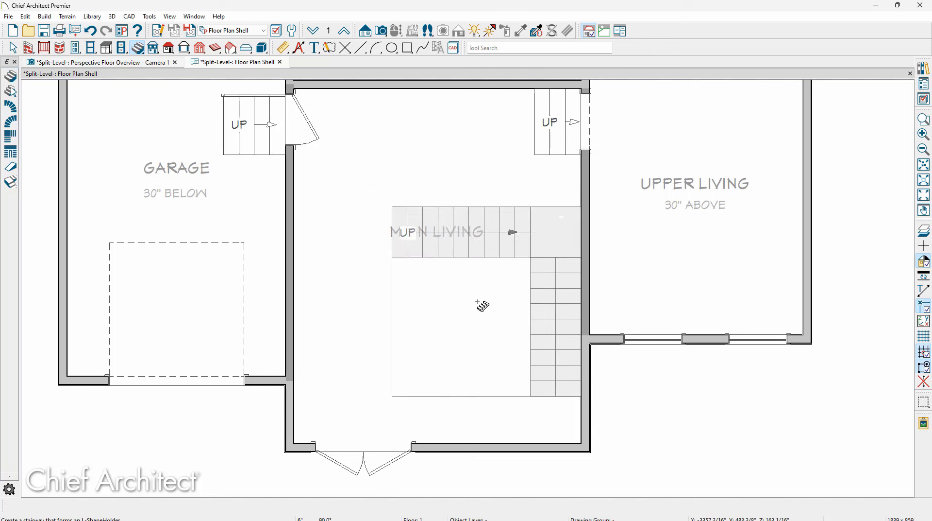
{"action": "left_click", "coordinate": [510, 337]}
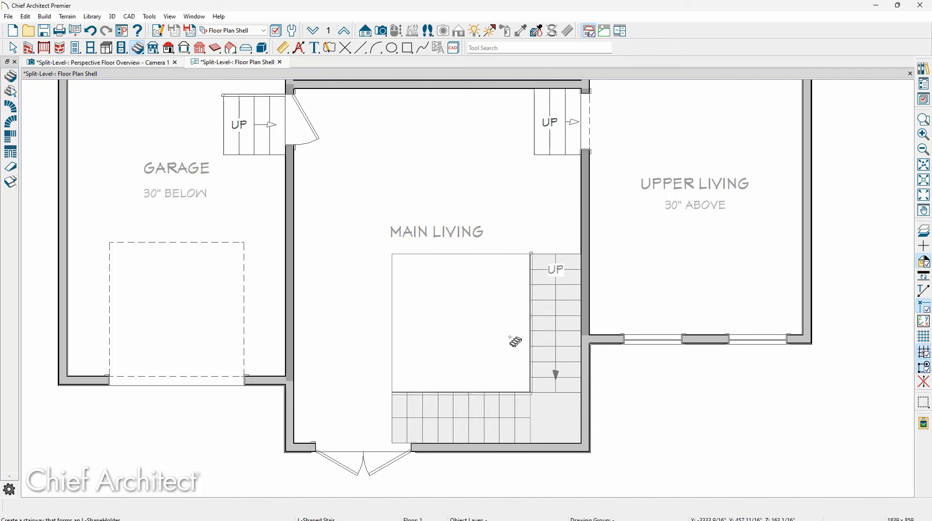
{"action": "key", "text": "Escape"}
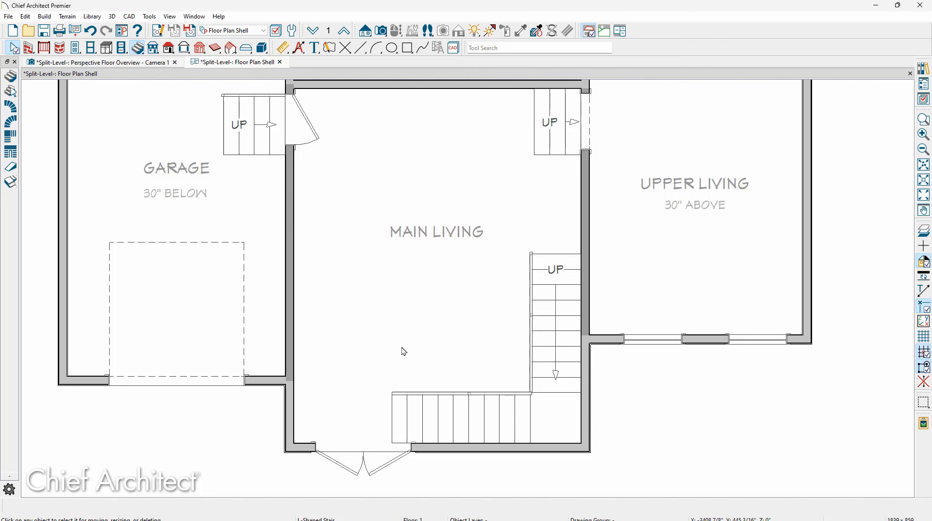
In the 3D camera view, move up to Floor 2 and select the stair section.
{"action": "key", "text": "ctrl+Tab"}
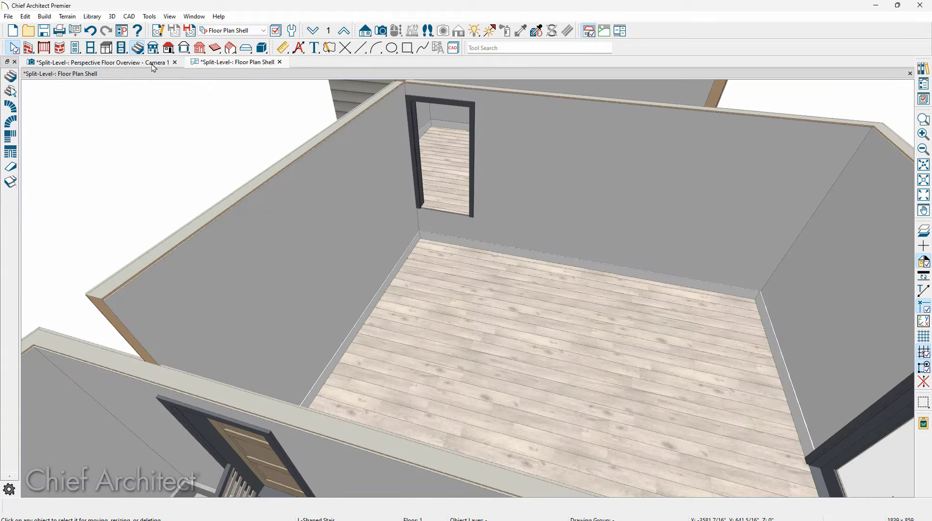
{"action": "middle_click_drag", "start_coordinate": [445, 261], "coordinate": [490, 153]}
{"action": "middle_click_drag", "start_coordinate": [488, 198], "coordinate": [466, 200]}
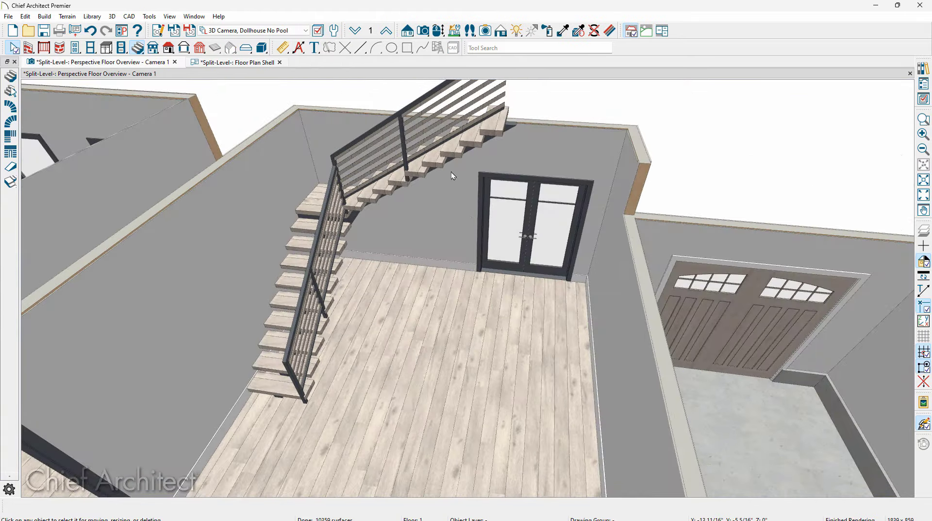
{"action": "left_click", "coordinate": [386, 31]}
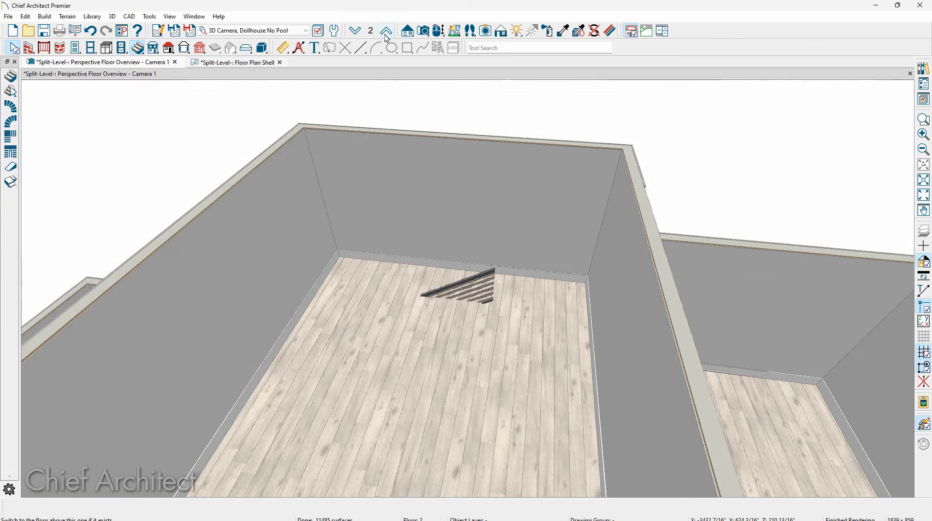
{"action": "left_click", "coordinate": [473, 285]}
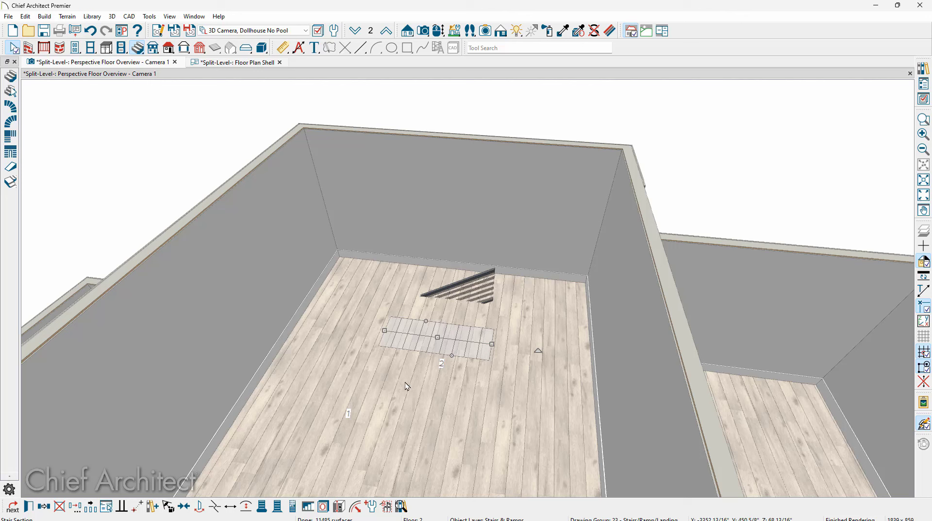
Cut an auto stairwell with railing around the stairs and orbit to review it.
{"action": "left_click", "coordinate": [308, 508]}
{"action": "key", "text": "Escape"}
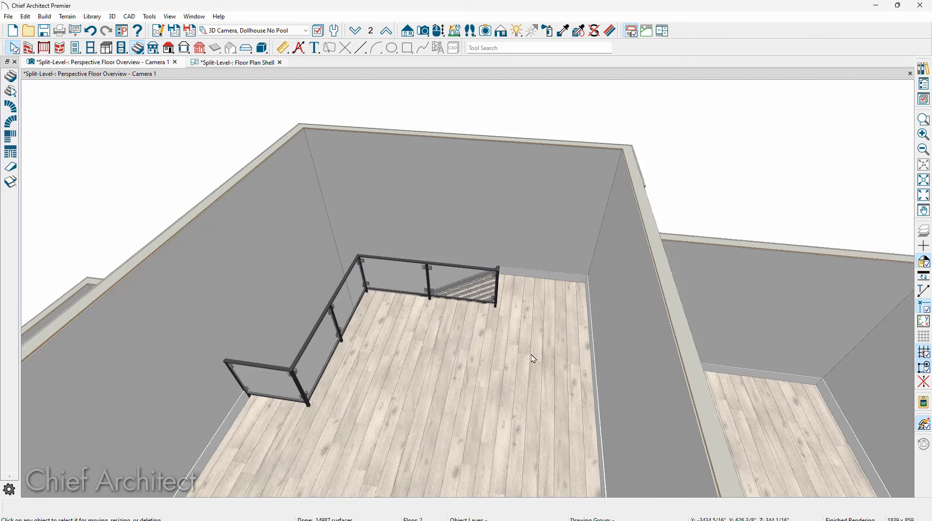
{"action": "key", "text": "Up"}
{"action": "key", "text": "Up"}
{"action": "key", "text": "Up"}
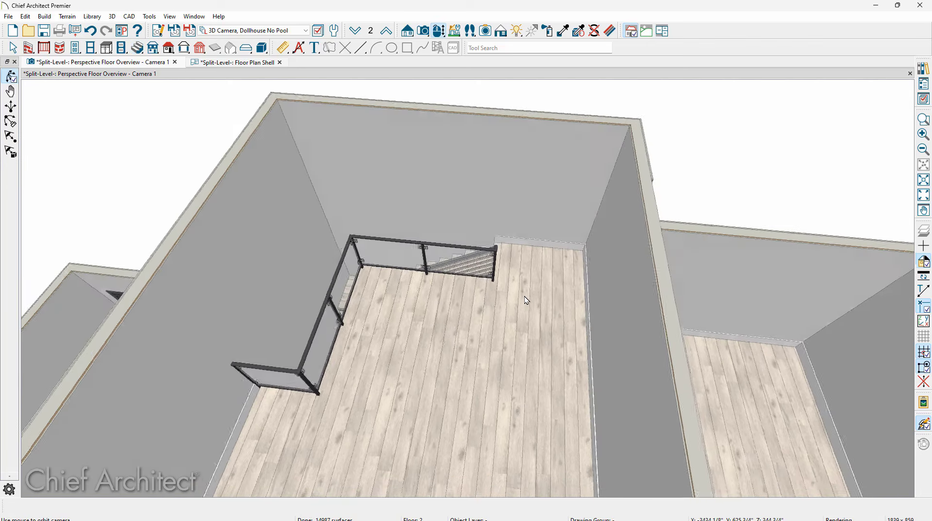
{"action": "key", "text": "Left"}
{"action": "key", "text": "Left"}
{"action": "key", "text": "Left"}
{"action": "key", "text": "Left"}
{"action": "key", "text": "space"}
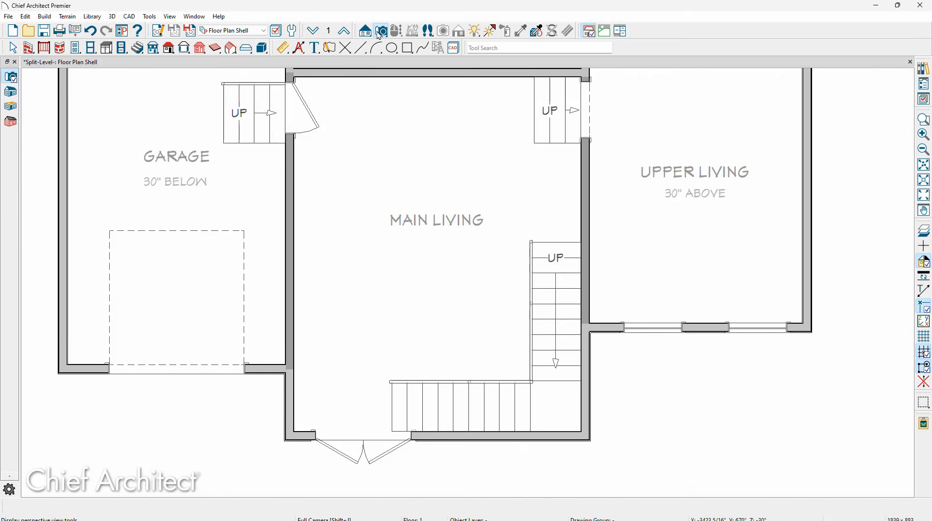
Open a Perspective Full Overview of the house and orbit to view its different corners.
{"action": "left_click", "coordinate": [11, 92]}
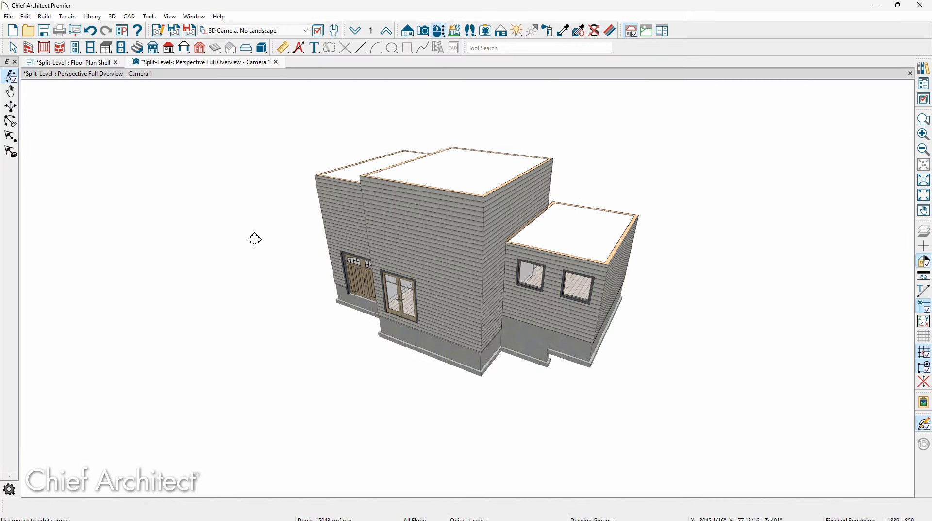
{"action": "left_click_drag", "start_coordinate": [254, 239], "coordinate": [374, 230]}
{"action": "middle_click_drag", "start_coordinate": [376, 230], "coordinate": [353, 284]}
{"action": "left_click_drag", "start_coordinate": [353, 284], "coordinate": [247, 272]}
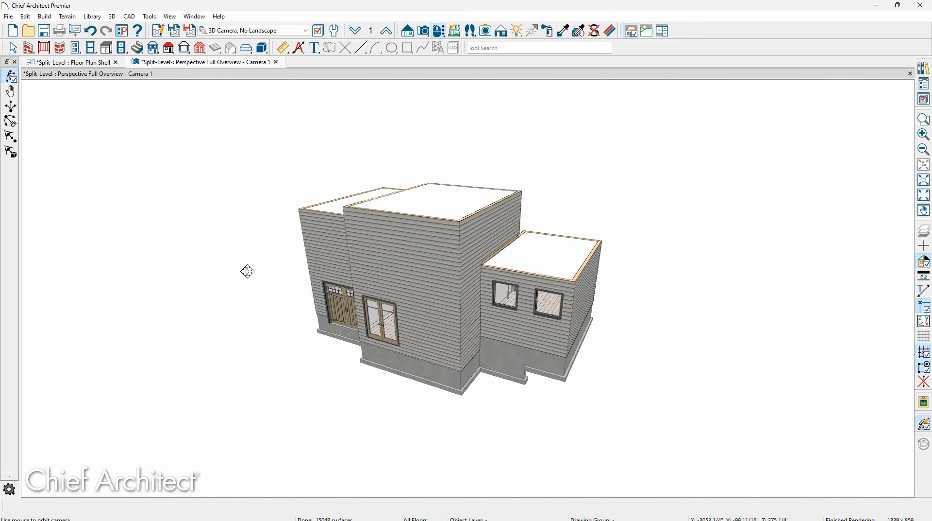
Enable Auto Rebuild Roofs in Build Roof (Ctrl+Alt+R) to create hip metal roofs, then inspect them.
{"action": "key", "text": "ctrl+alt+r"}
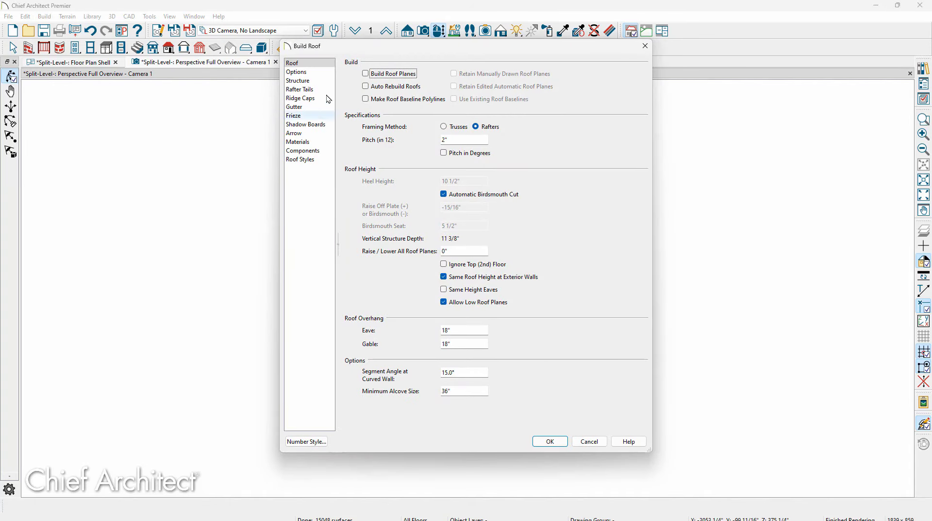
{"action": "left_click_drag", "start_coordinate": [347, 49], "coordinate": [89, 72]}
{"action": "left_click", "coordinate": [131, 110]}
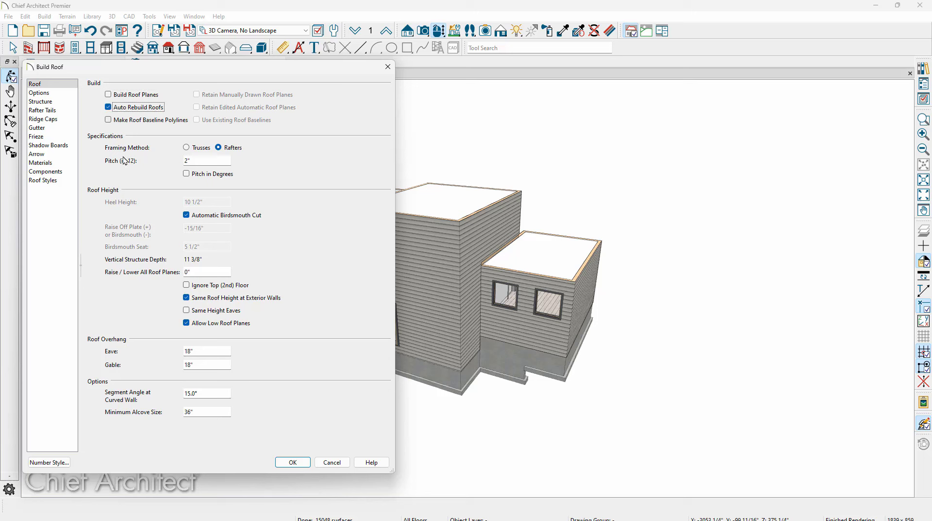
{"action": "left_click", "coordinate": [68, 181]}
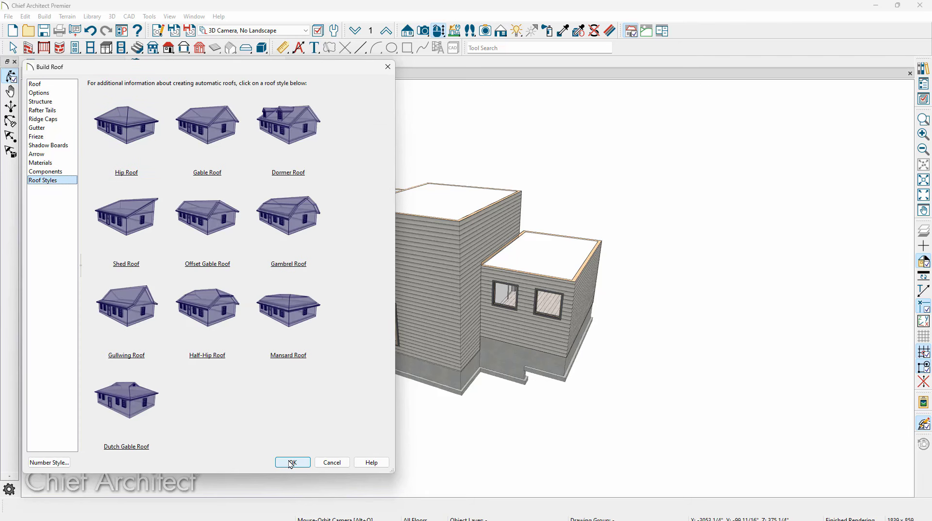
{"action": "left_click", "coordinate": [292, 462]}
{"action": "left_click_drag", "start_coordinate": [308, 412], "coordinate": [446, 391]}
{"action": "scroll", "coordinate": [452, 151], "scroll_direction": "up", "scroll_amount": 3}
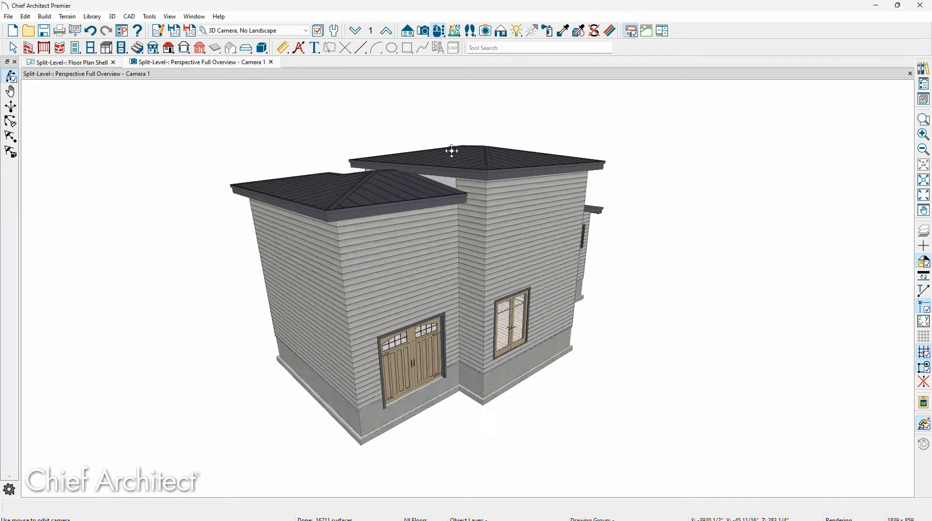
{"action": "scroll", "coordinate": [451, 151], "scroll_direction": "up", "scroll_amount": 2}
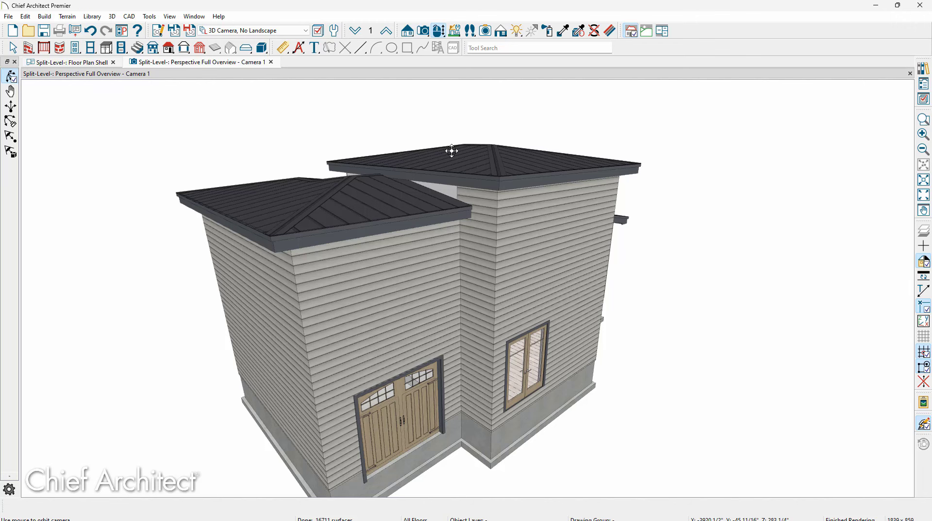
{"action": "scroll", "coordinate": [452, 151], "scroll_direction": "up", "scroll_amount": 3}
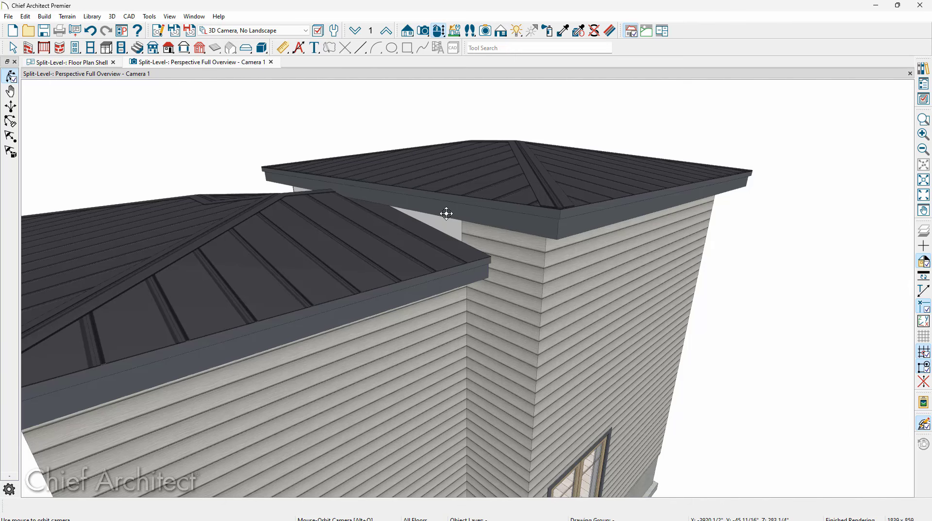
{"action": "scroll", "coordinate": [447, 211], "scroll_direction": "down", "scroll_amount": 5}
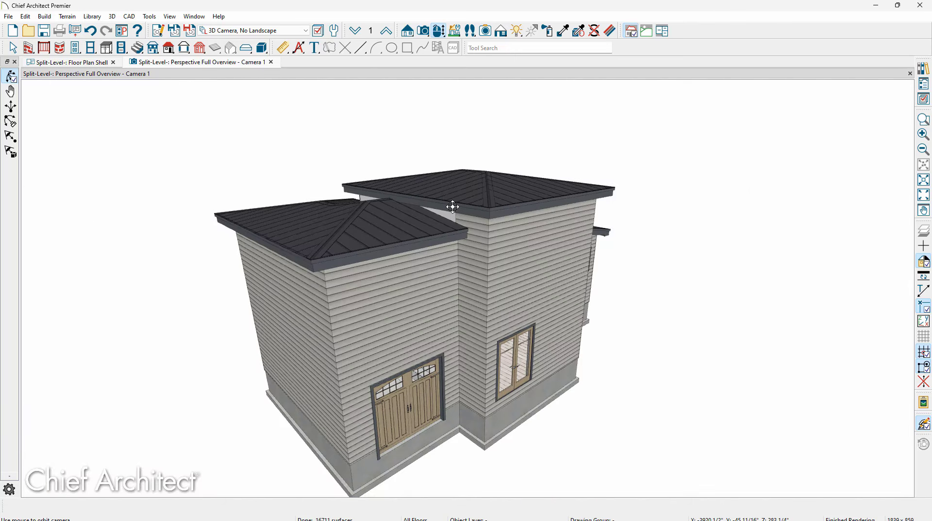
Cut the 3D model with the fourth cross-section plane, positioned at -3526 1/4".
{"action": "left_click", "coordinate": [454, 31]}
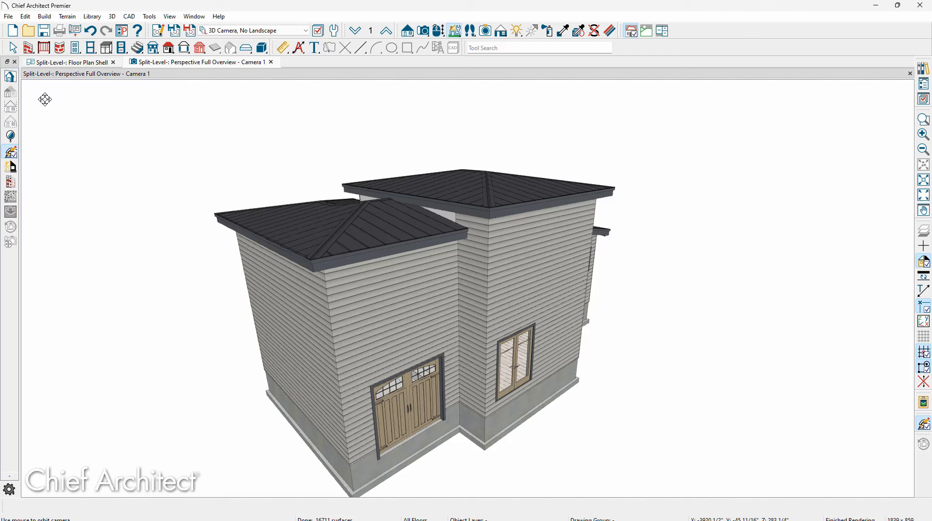
{"action": "left_click", "coordinate": [10, 79]}
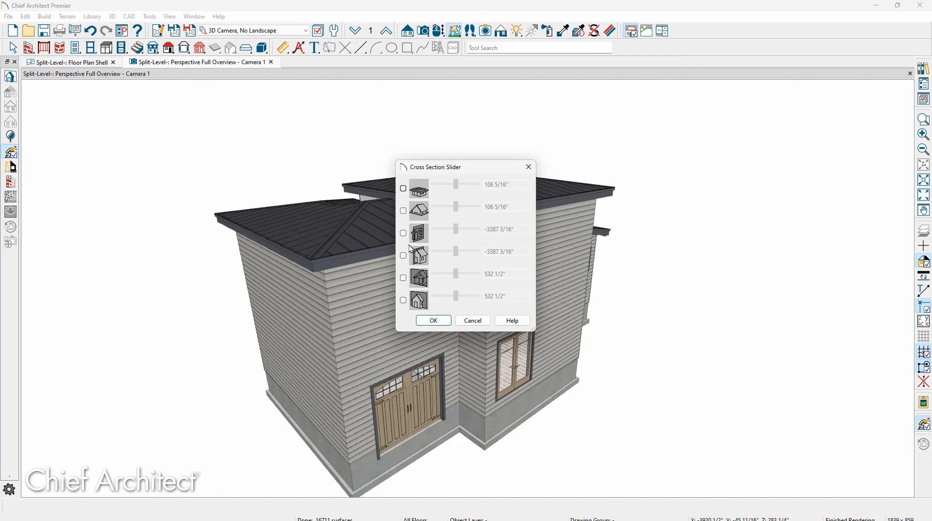
{"action": "left_click", "coordinate": [403, 256]}
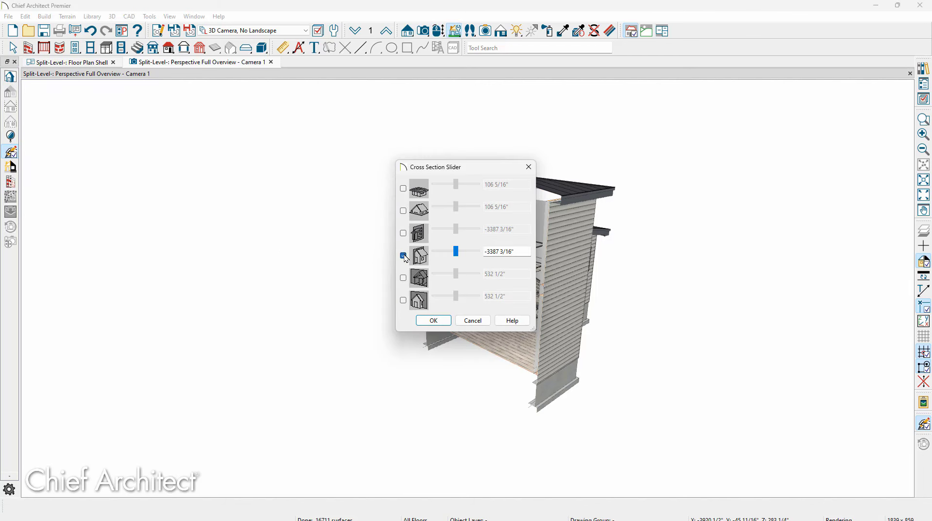
{"action": "left_click_drag", "start_coordinate": [454, 168], "coordinate": [647, 174]}
{"action": "left_click_drag", "start_coordinate": [648, 258], "coordinate": [640, 264]}
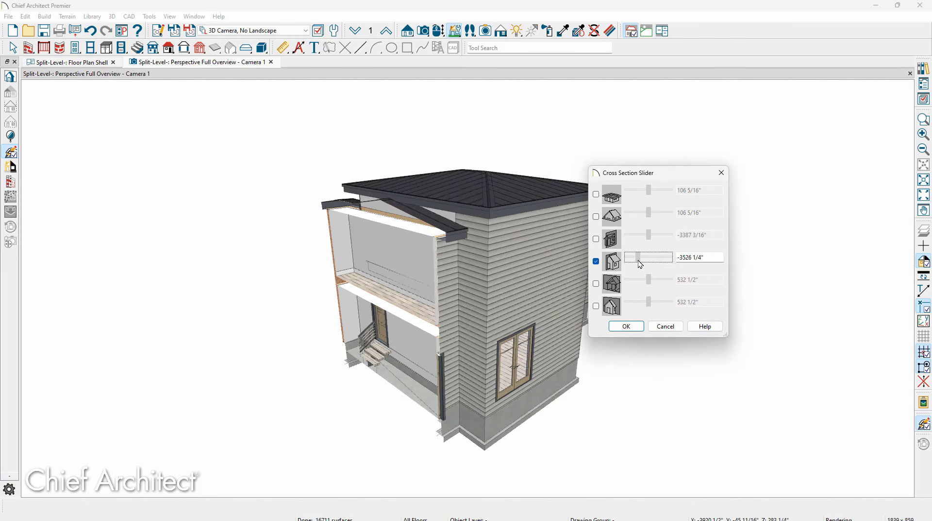
{"action": "left_click", "coordinate": [627, 326]}
Select the attic gable wall beneath the roof in the sectioned view.
{"action": "left_click_drag", "start_coordinate": [397, 267], "coordinate": [414, 253]}
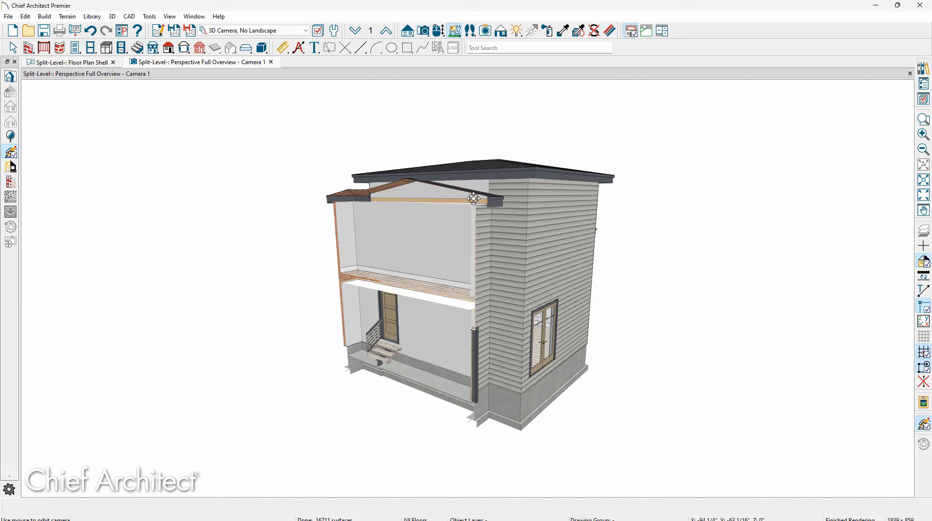
{"action": "key", "text": "space"}
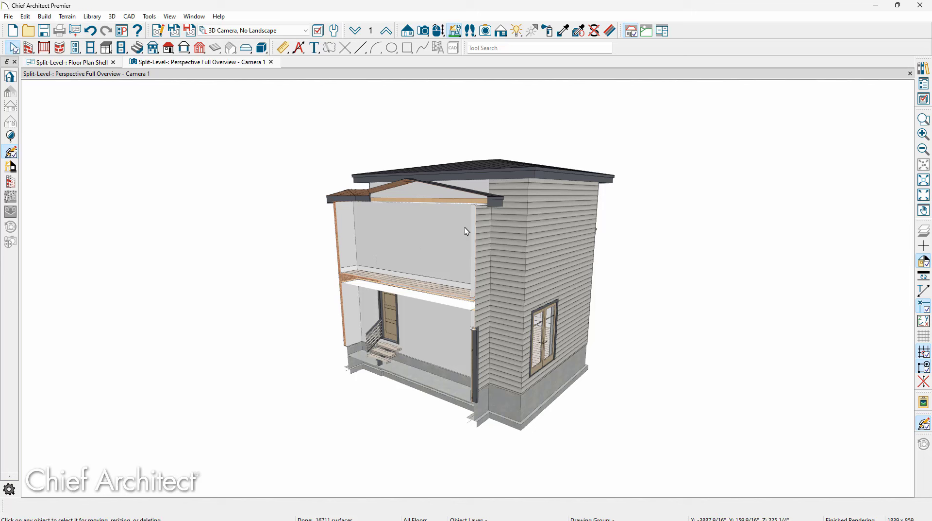
{"action": "left_click", "coordinate": [476, 185]}
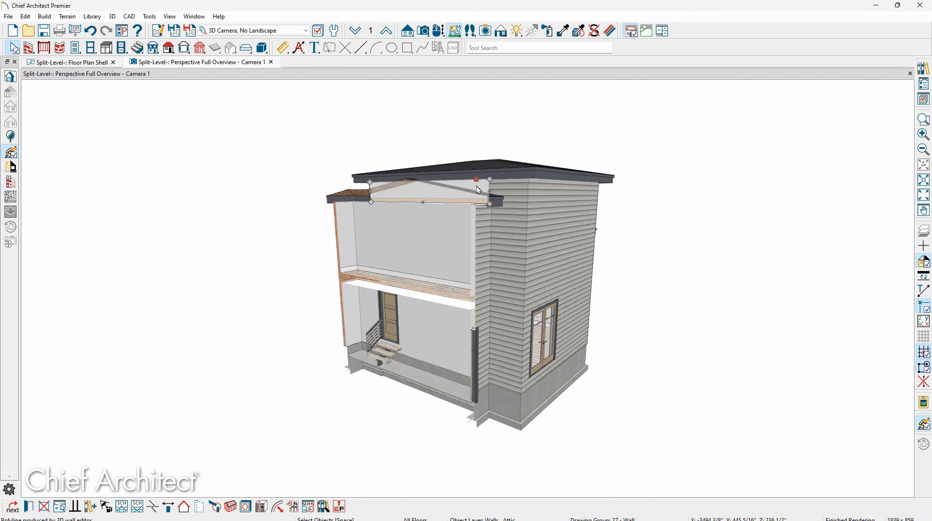
Change the attic gable wall's type to Siding-6 Lap, confirming the auto-generated wall change.
{"action": "double_click", "coordinate": [476, 185]}
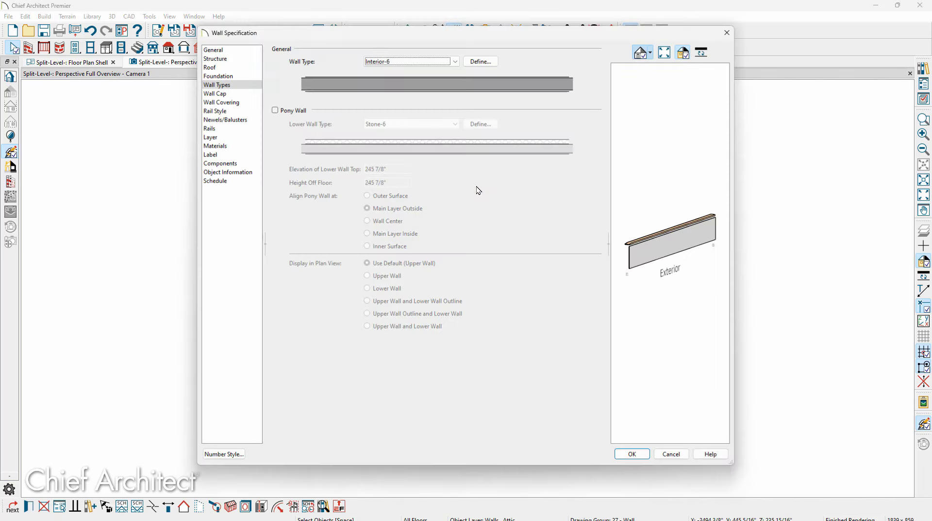
{"action": "left_click", "coordinate": [434, 61]}
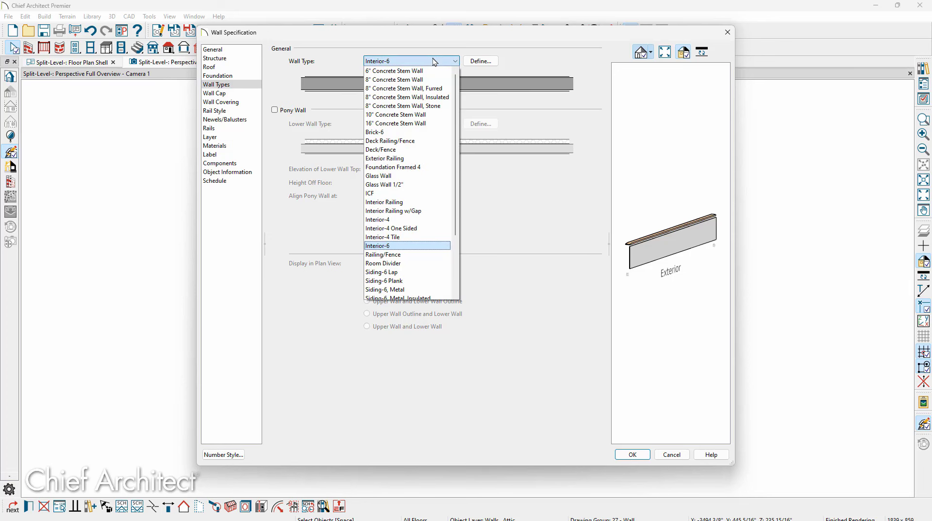
{"action": "left_click", "coordinate": [384, 271]}
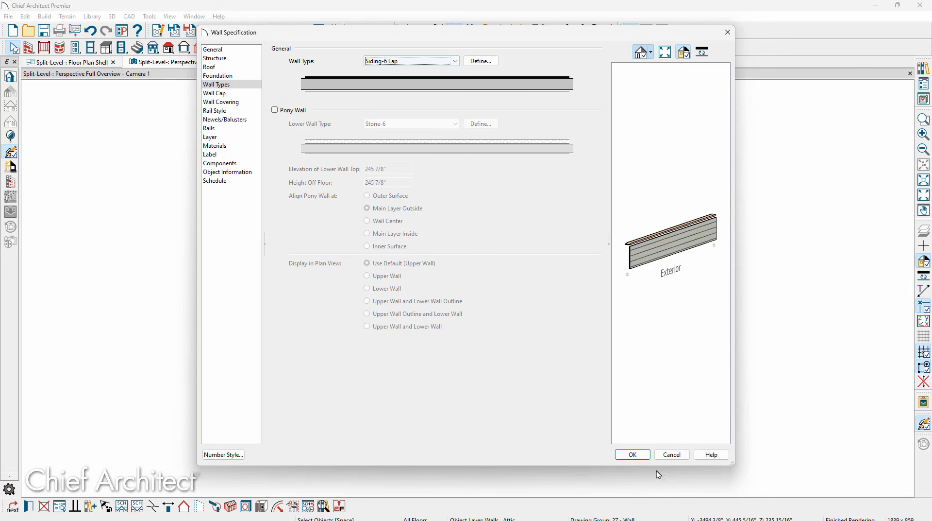
{"action": "left_click", "coordinate": [633, 454]}
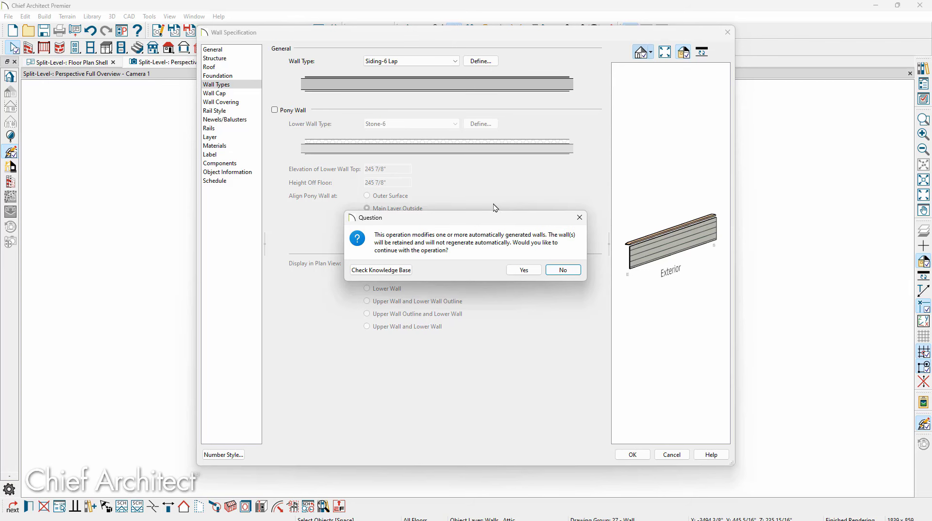
{"action": "left_click", "coordinate": [525, 270]}
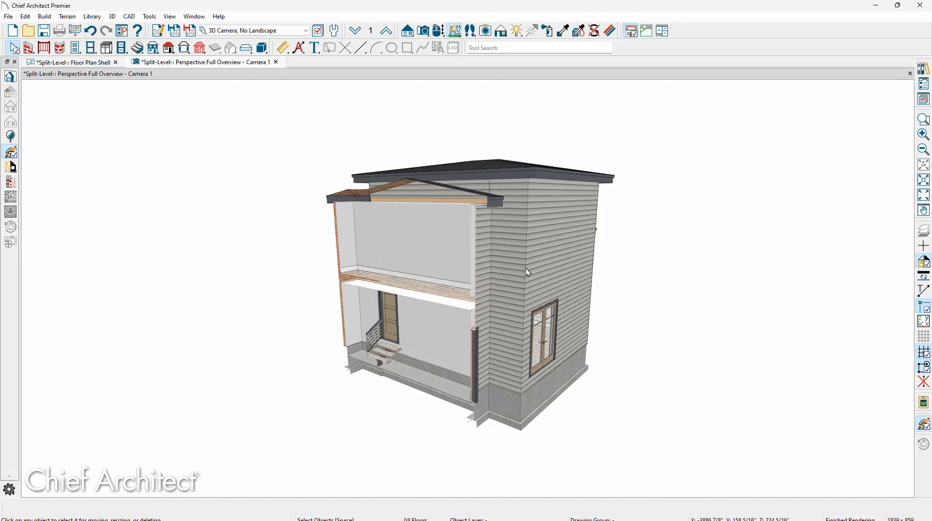
Turn off the fourth Cross Section Slider plane and zoom out to show the whole hip-roofed house.
{"action": "left_click", "coordinate": [10, 77]}
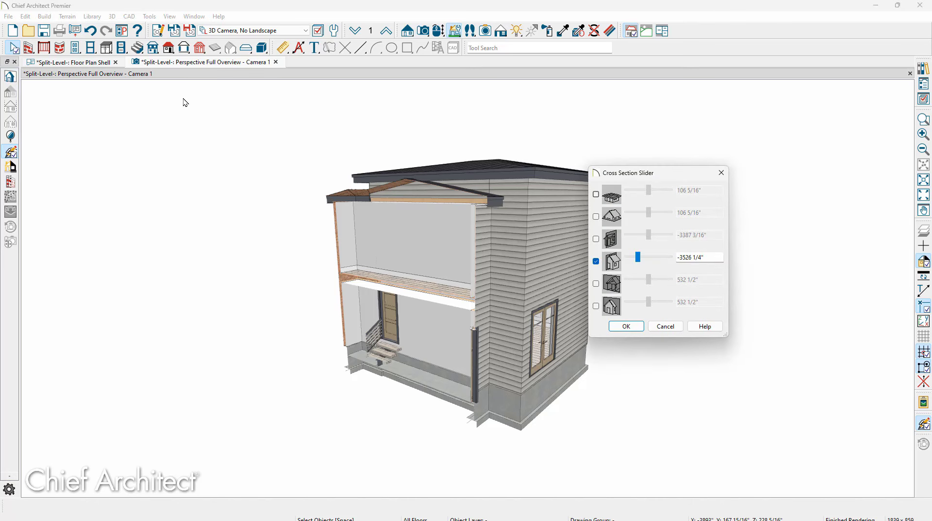
{"action": "left_click", "coordinate": [596, 260]}
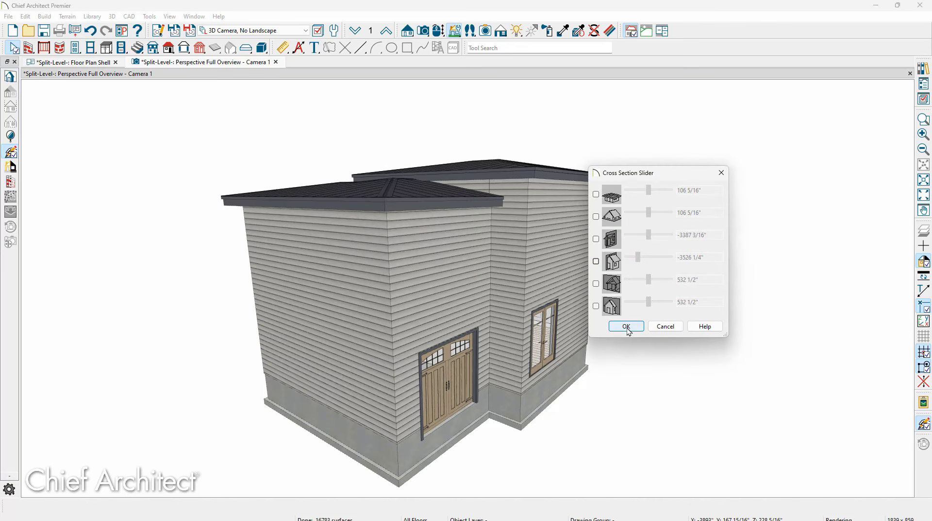
{"action": "left_click", "coordinate": [626, 326]}
{"action": "scroll", "coordinate": [634, 323], "scroll_direction": "down", "scroll_amount": 4}
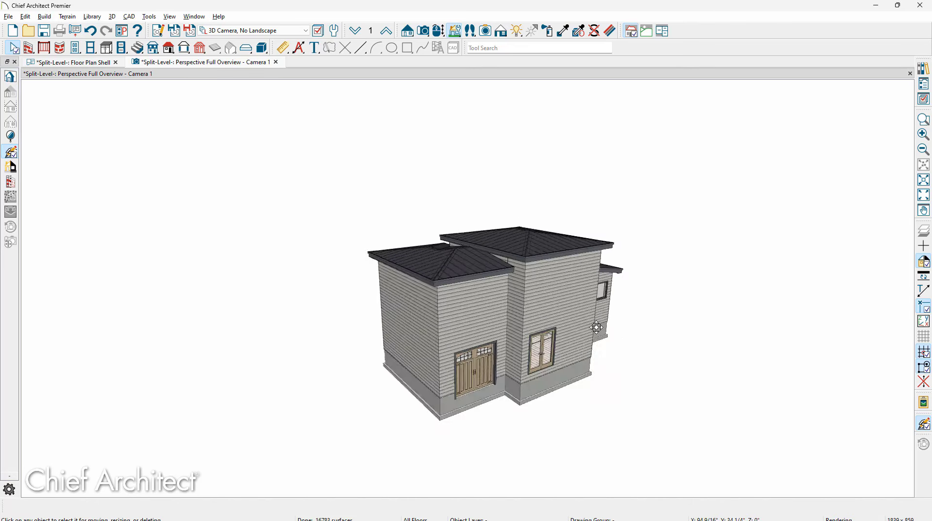